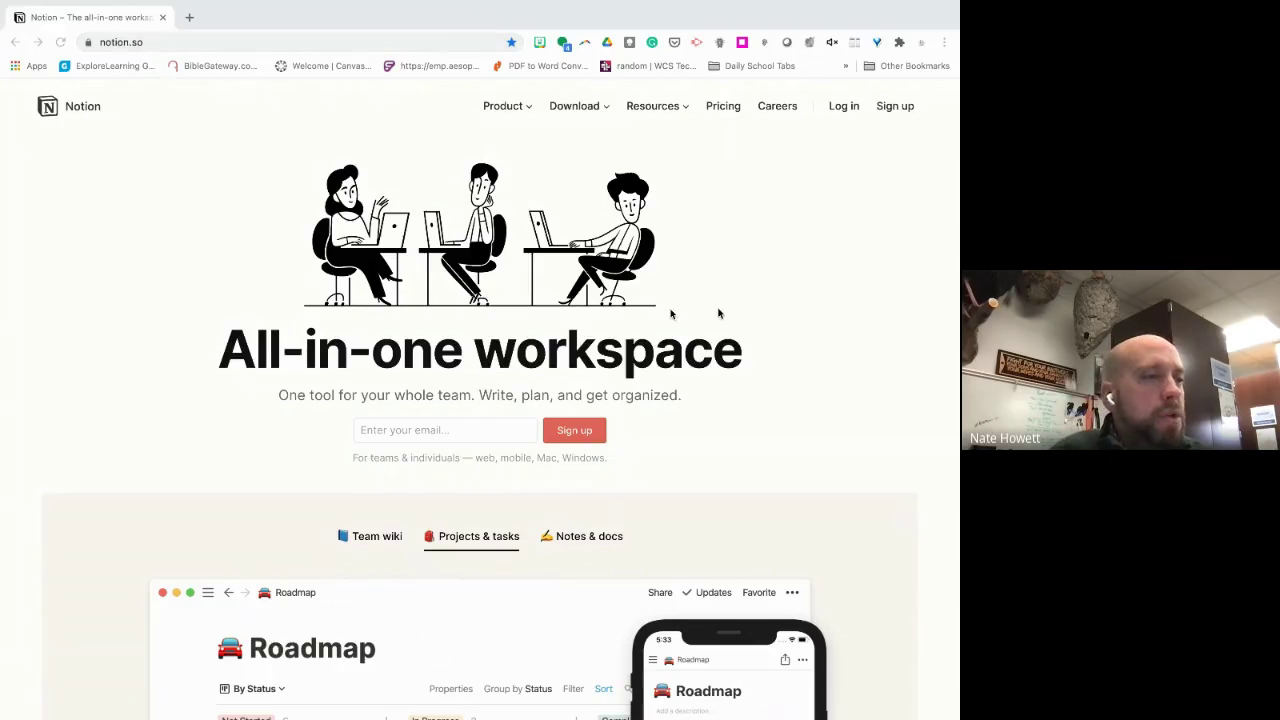
Step: Look through the Notion homepage, including the Team wiki, Projects & tasks and Notes & docs sections and the available resources
scroll(815, 315, down, 2)
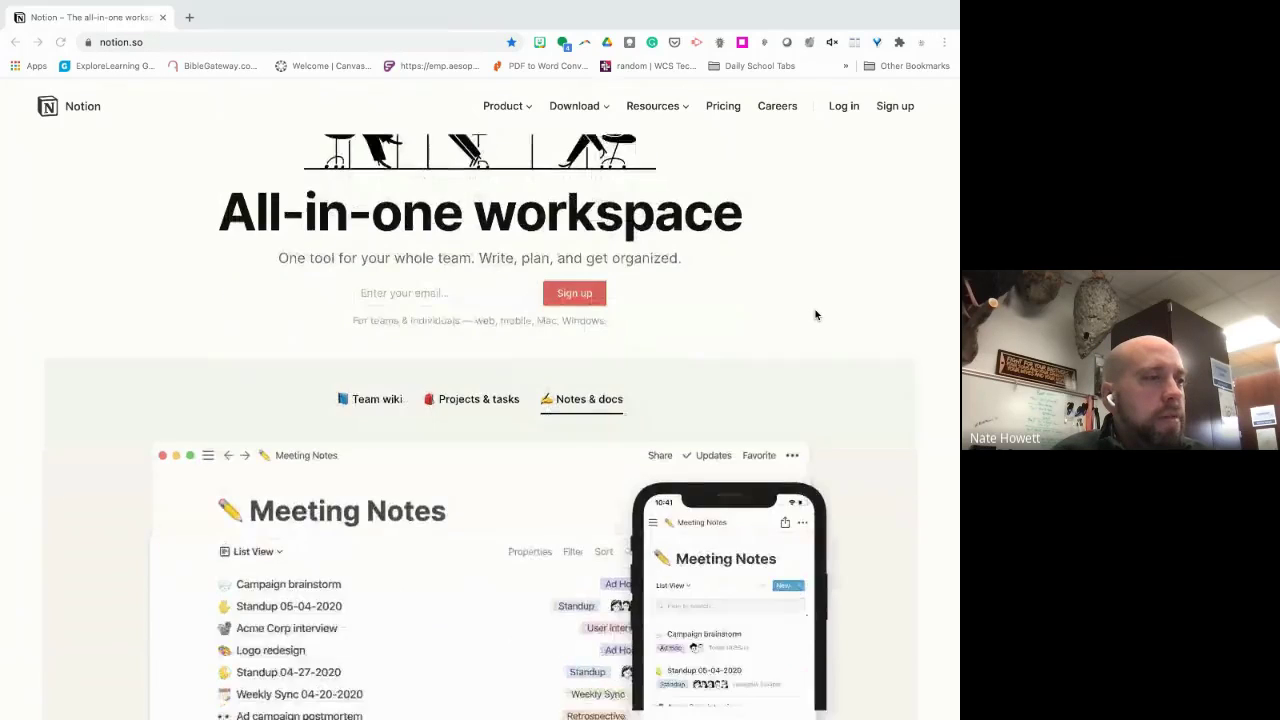
scroll(815, 315, down, 2)
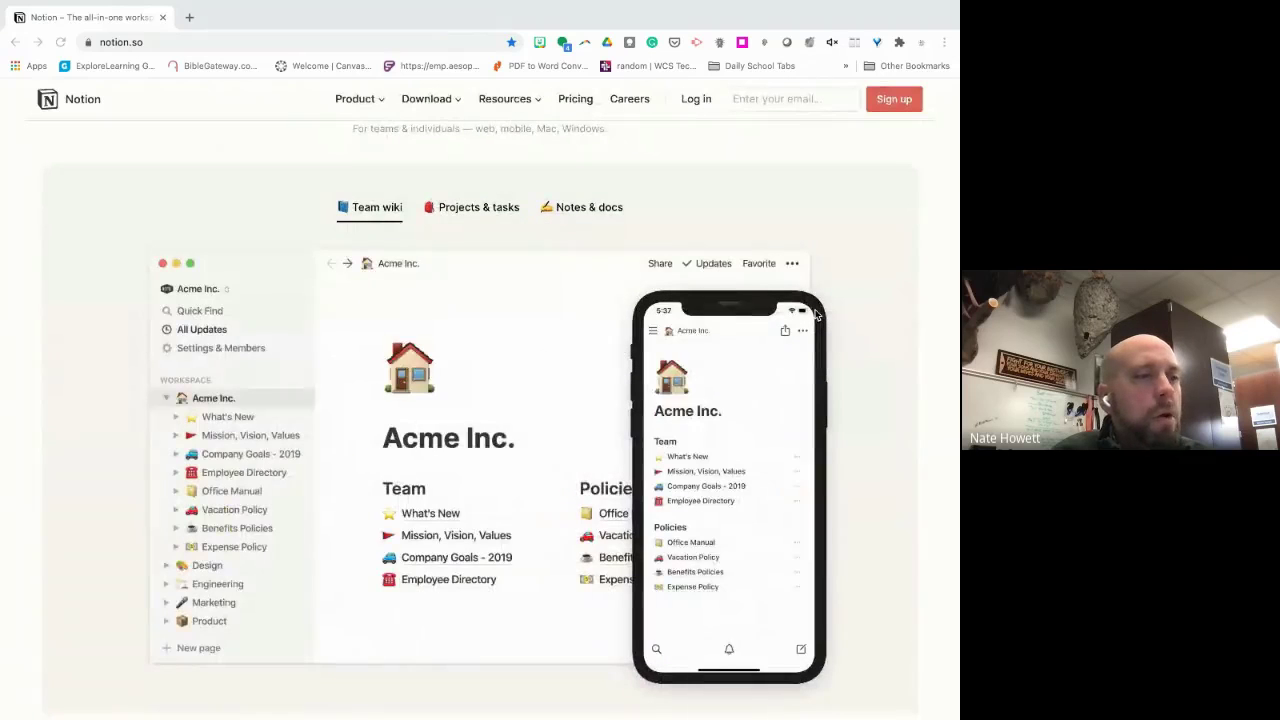
scroll(815, 315, down, 2)
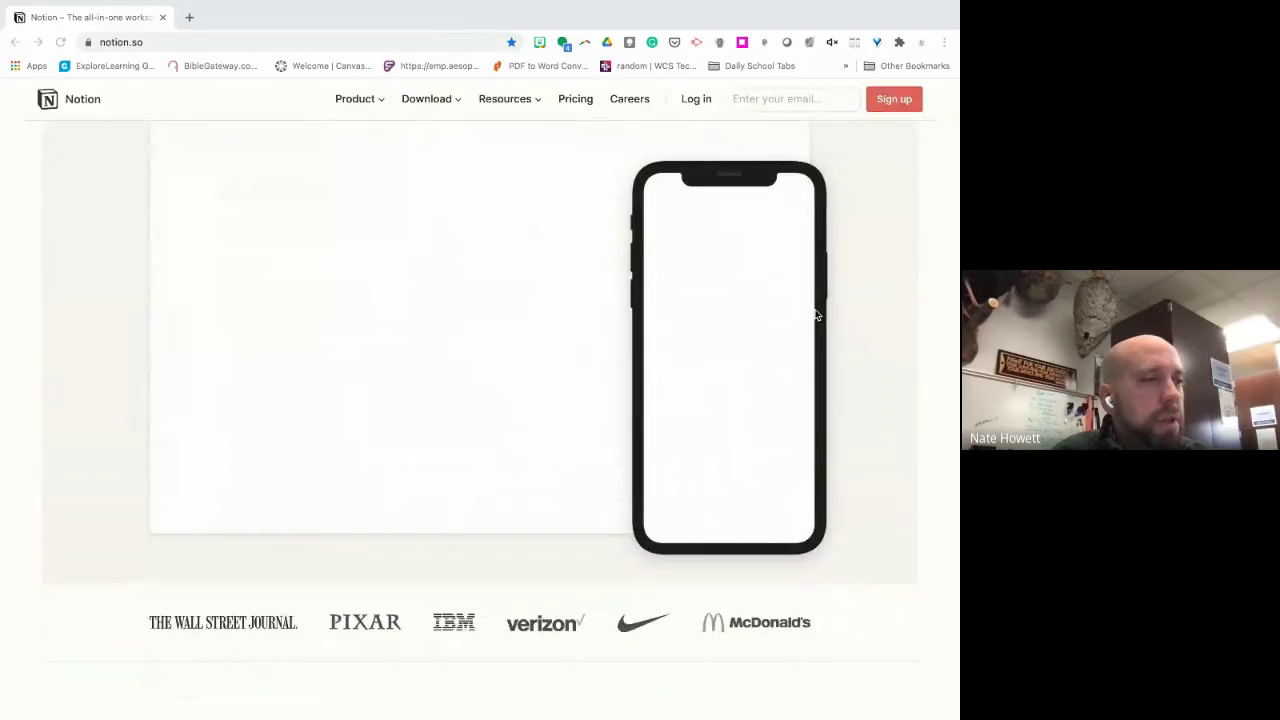
scroll(815, 315, down, 2)
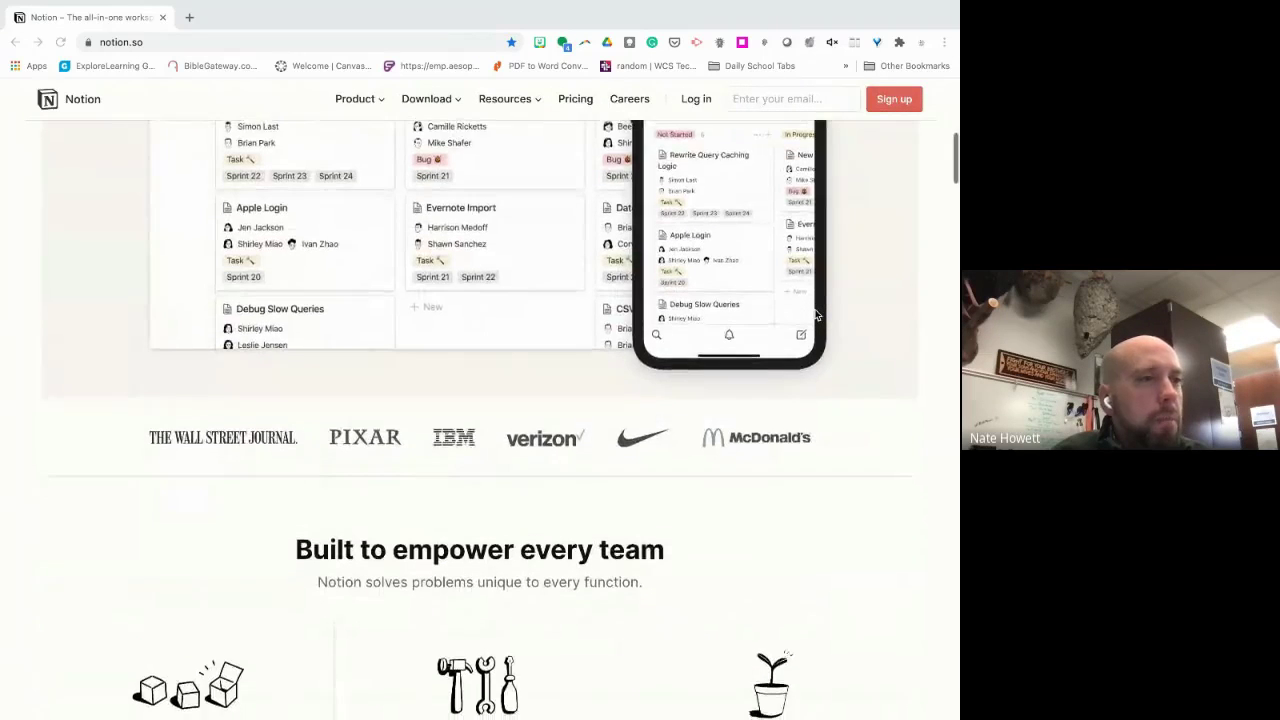
scroll(815, 315, down, 3)
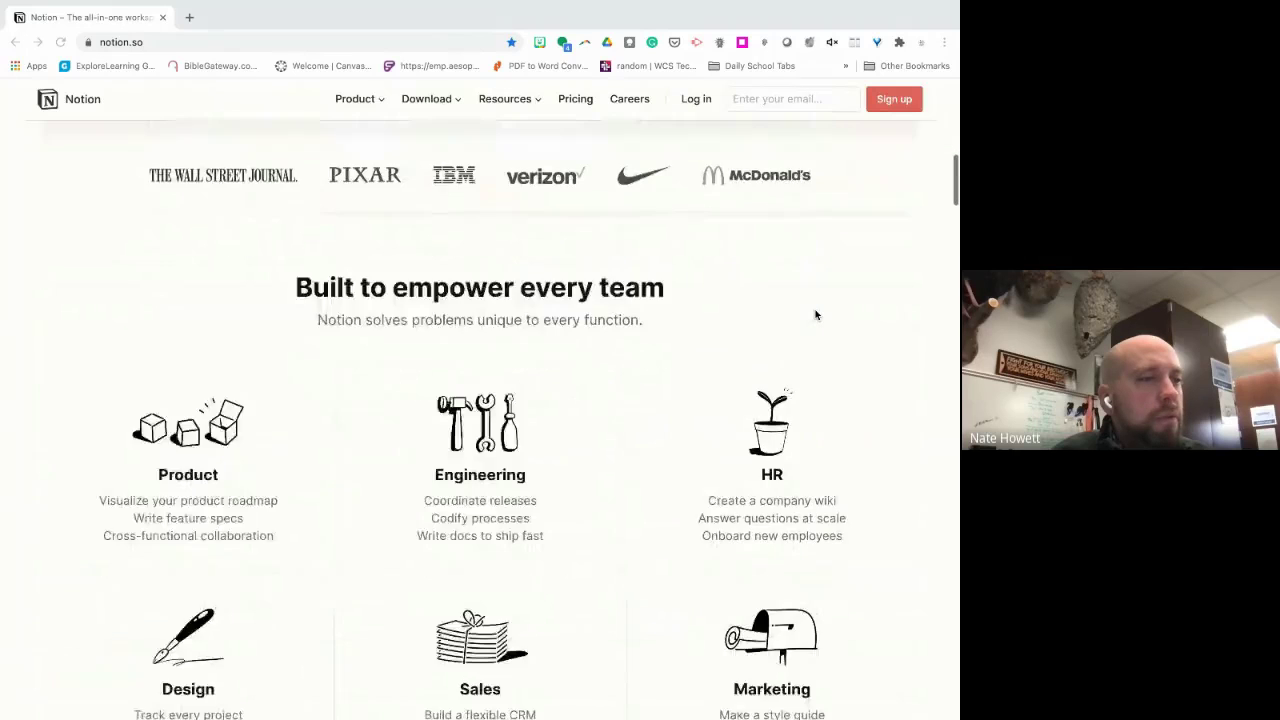
scroll(815, 315, down, 3)
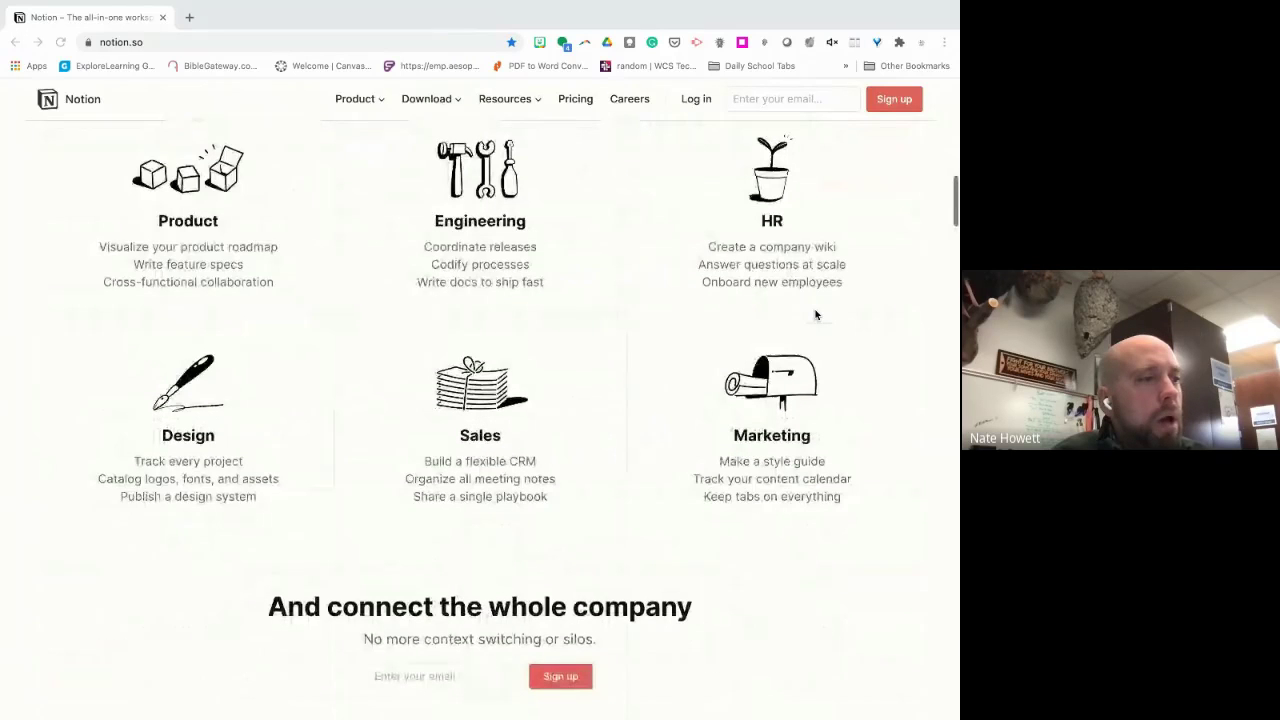
scroll(815, 315, down, 2)
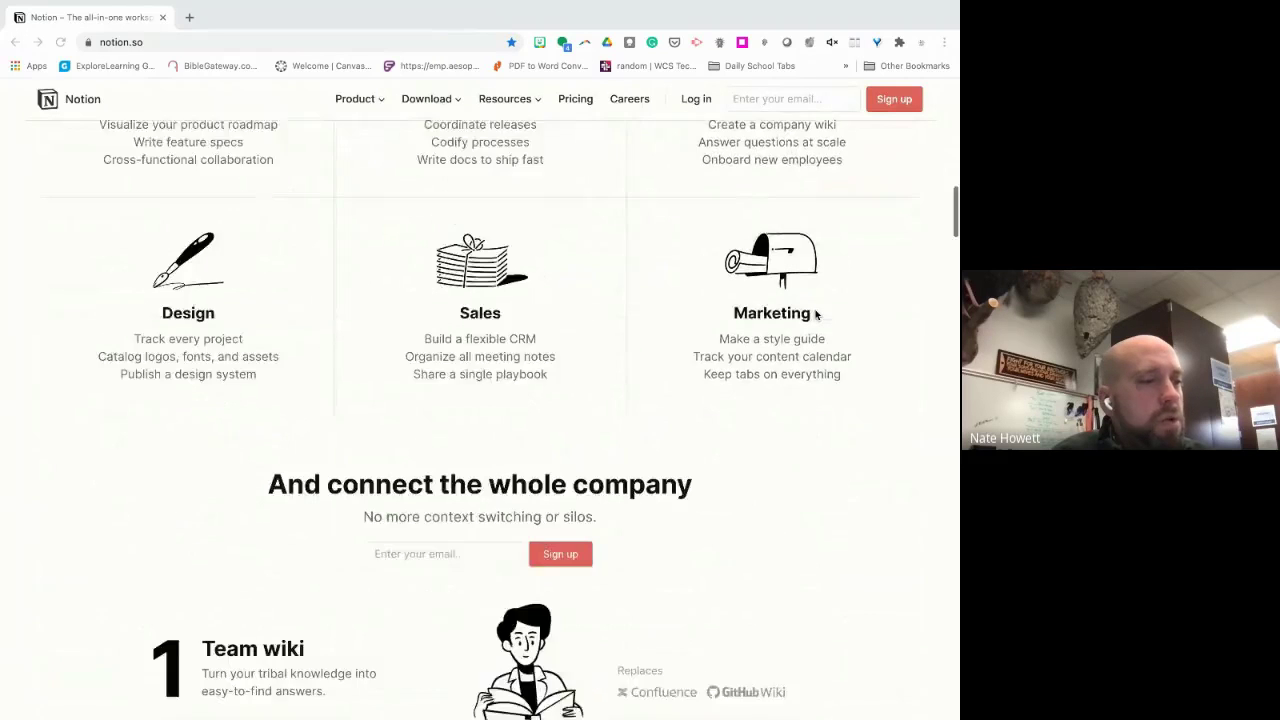
scroll(815, 315, down, 1)
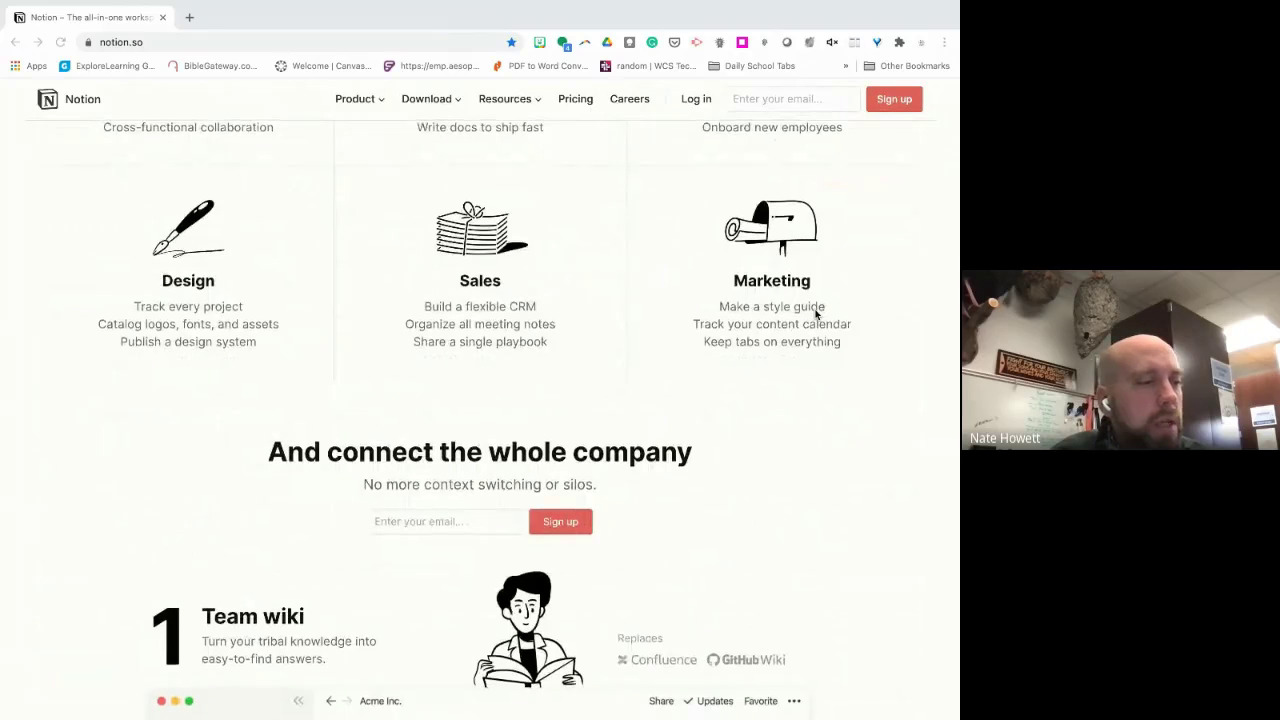
scroll(815, 315, down, 2)
scroll(815, 315, down, 2)
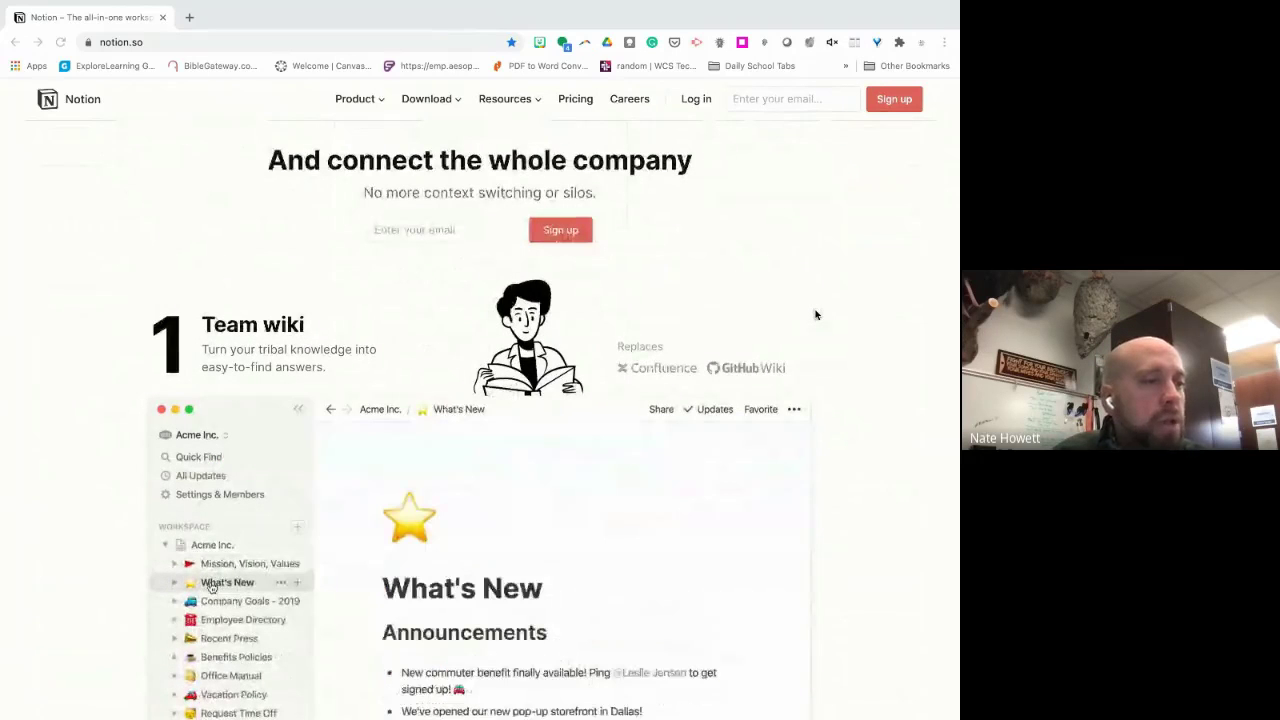
scroll(815, 315, down, 2)
scroll(815, 315, down, 3)
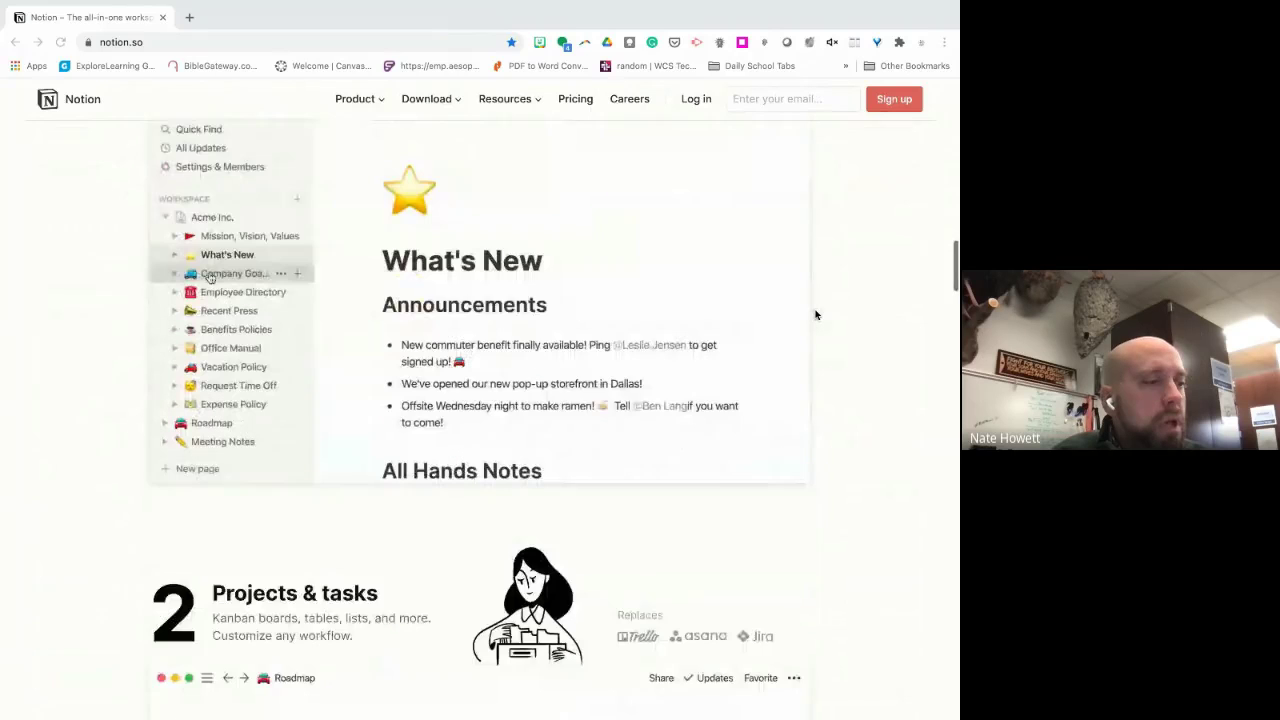
scroll(815, 315, down, 2)
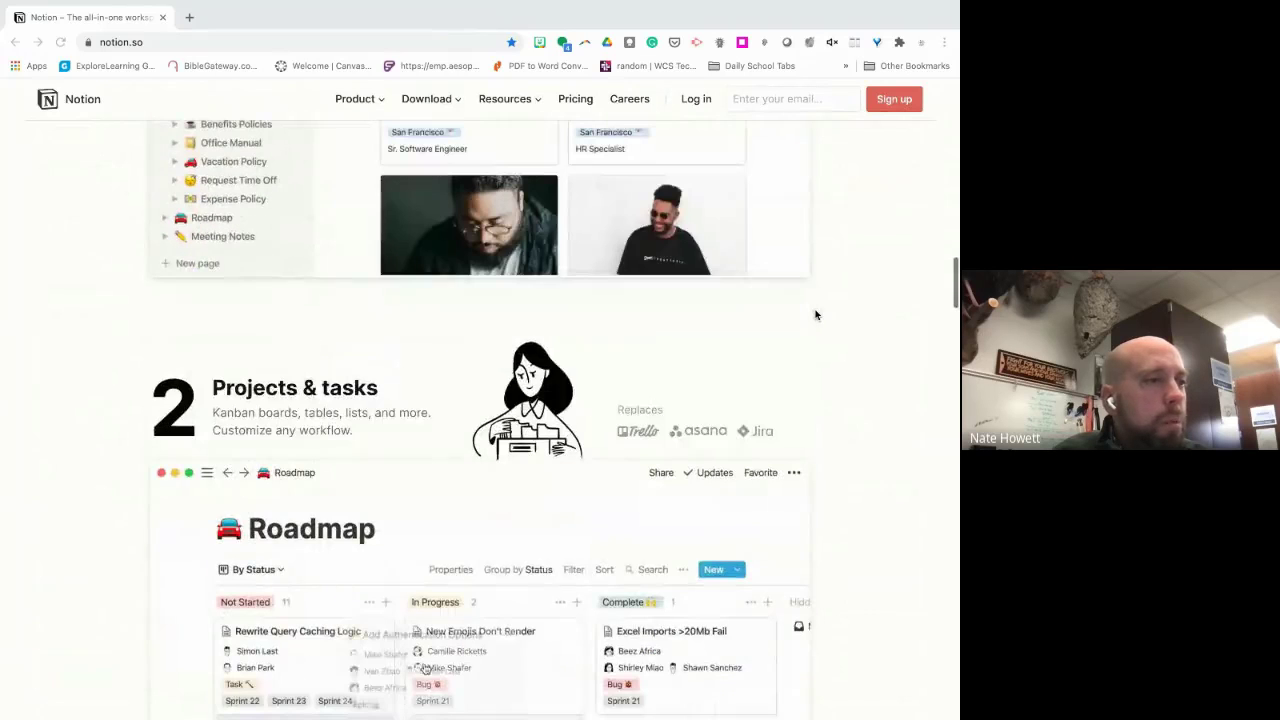
scroll(815, 315, down, 2)
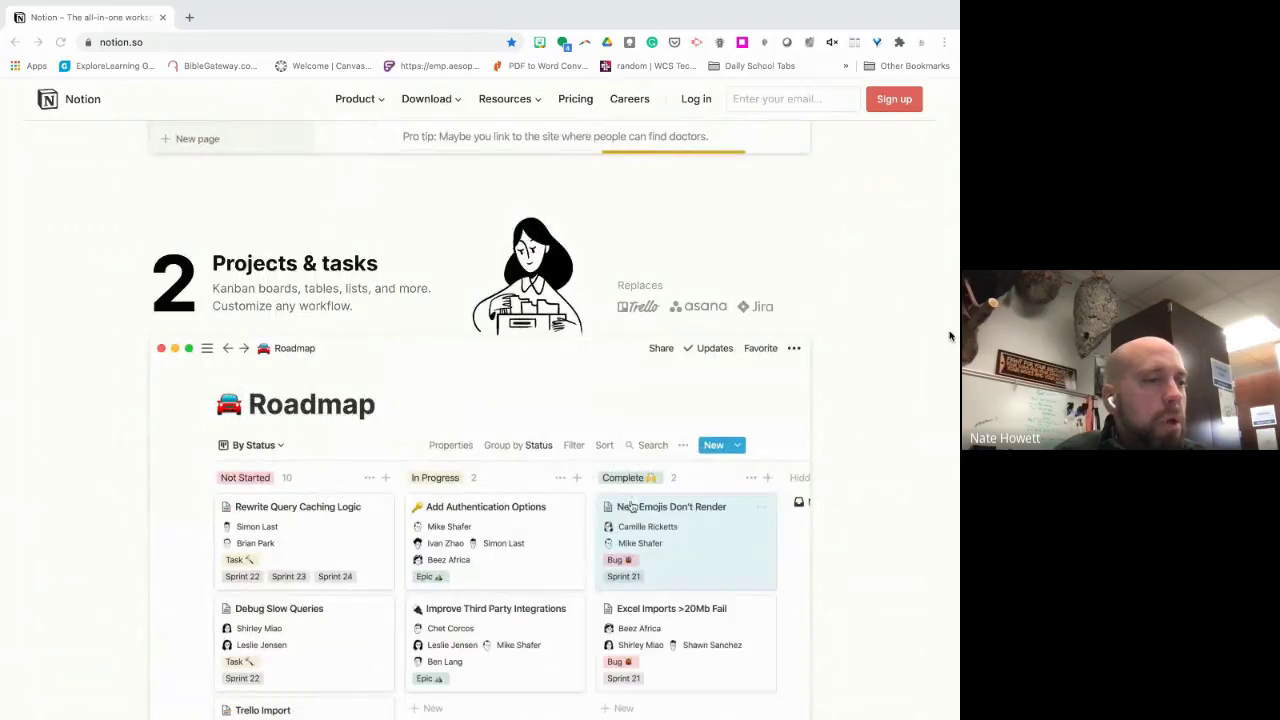
scroll(890, 342, down, 1)
scroll(890, 342, down, 2)
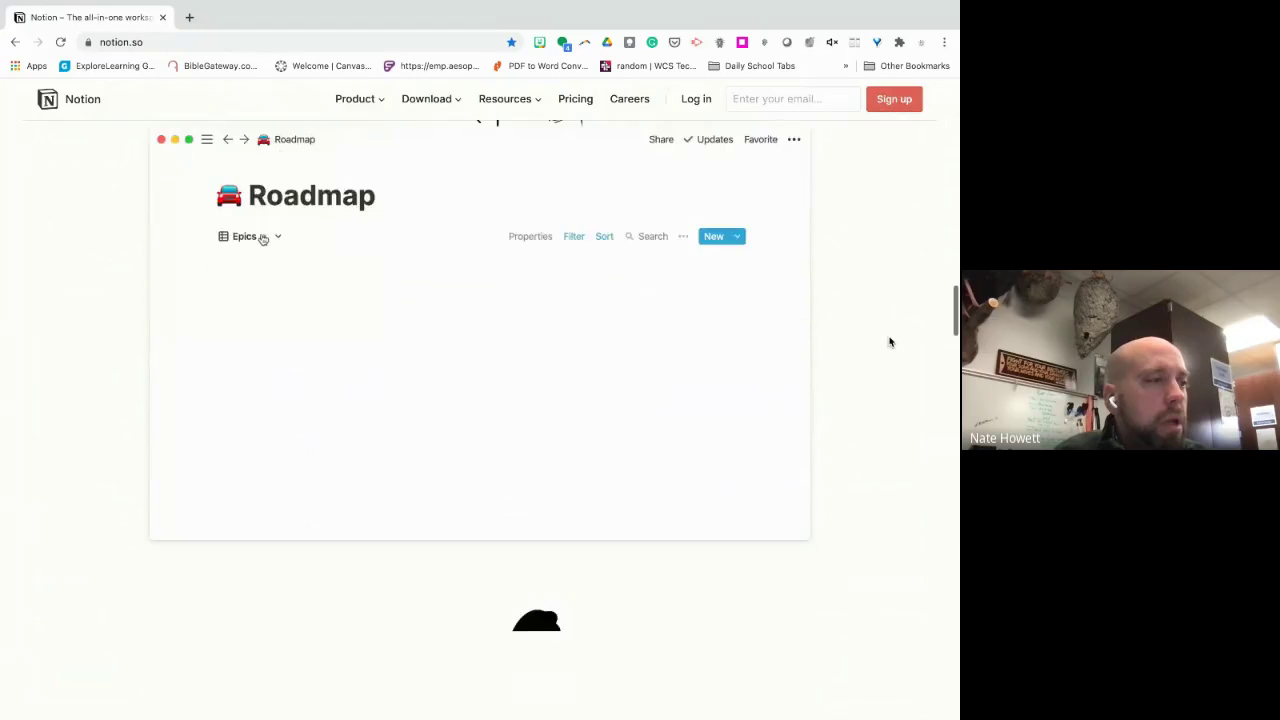
scroll(890, 342, down, 3)
scroll(890, 342, down, 2)
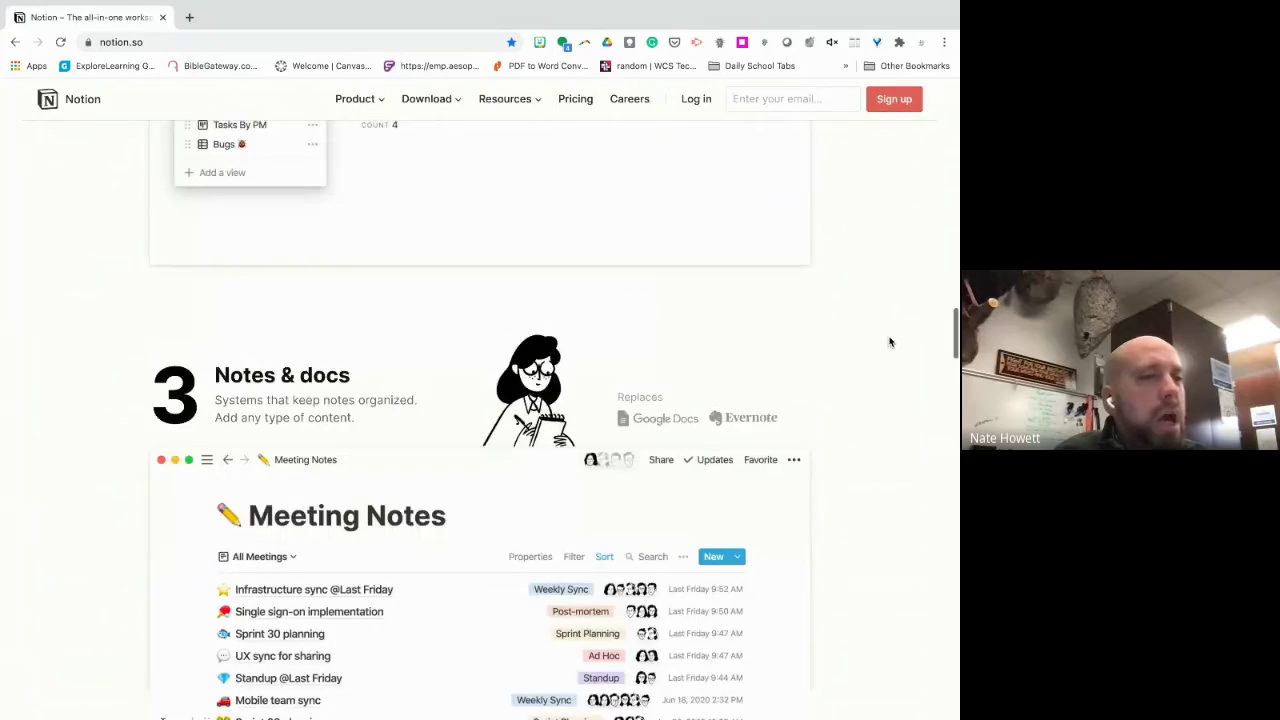
scroll(890, 342, down, 6)
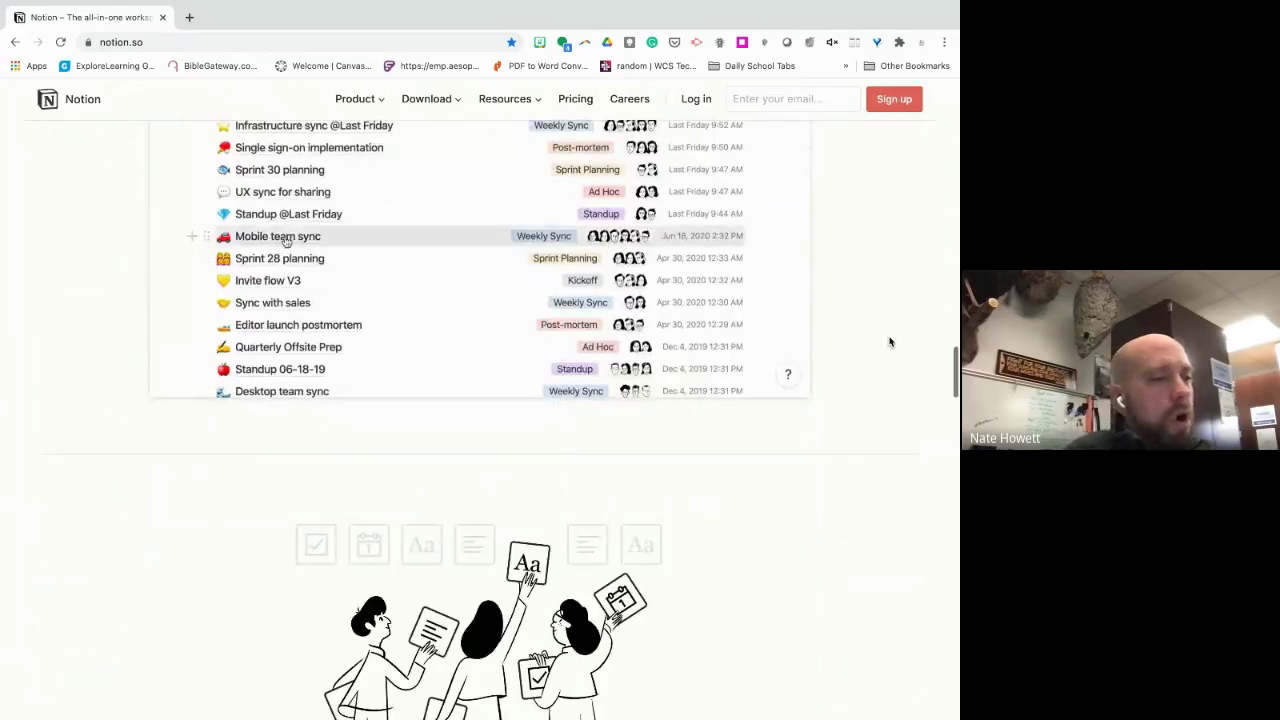
scroll(890, 342, down, 3)
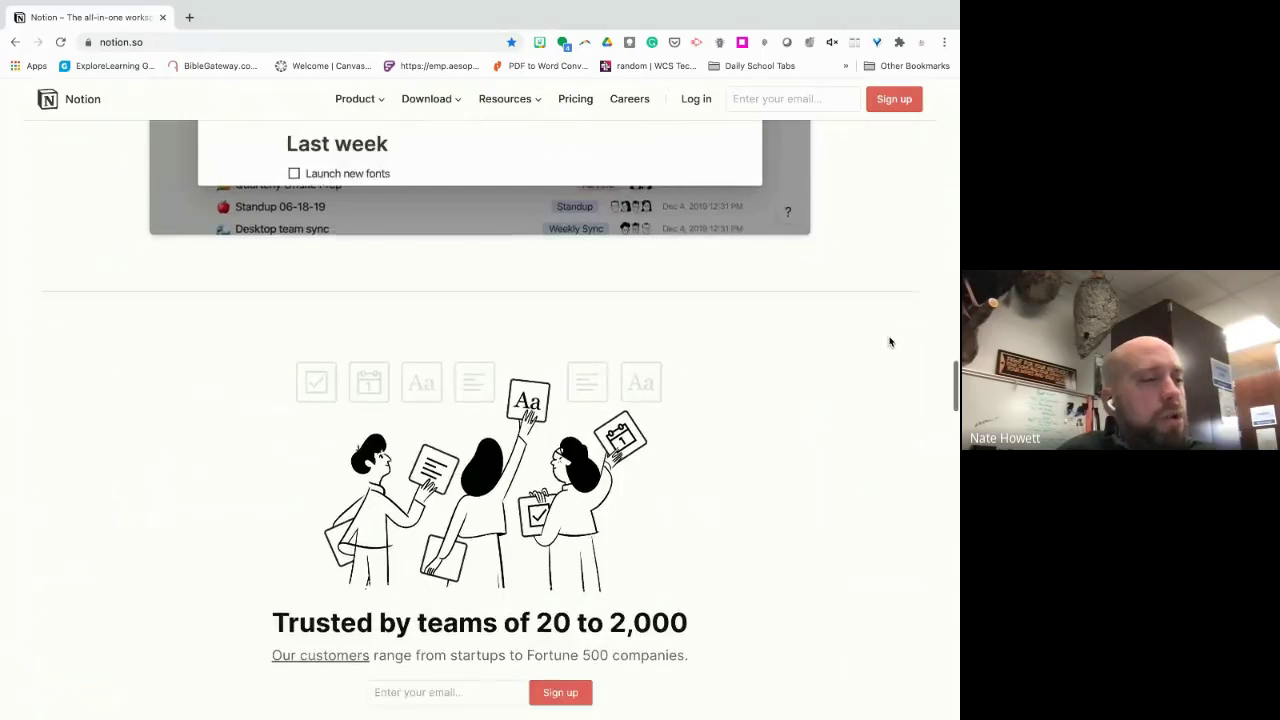
scroll(890, 342, up, 15)
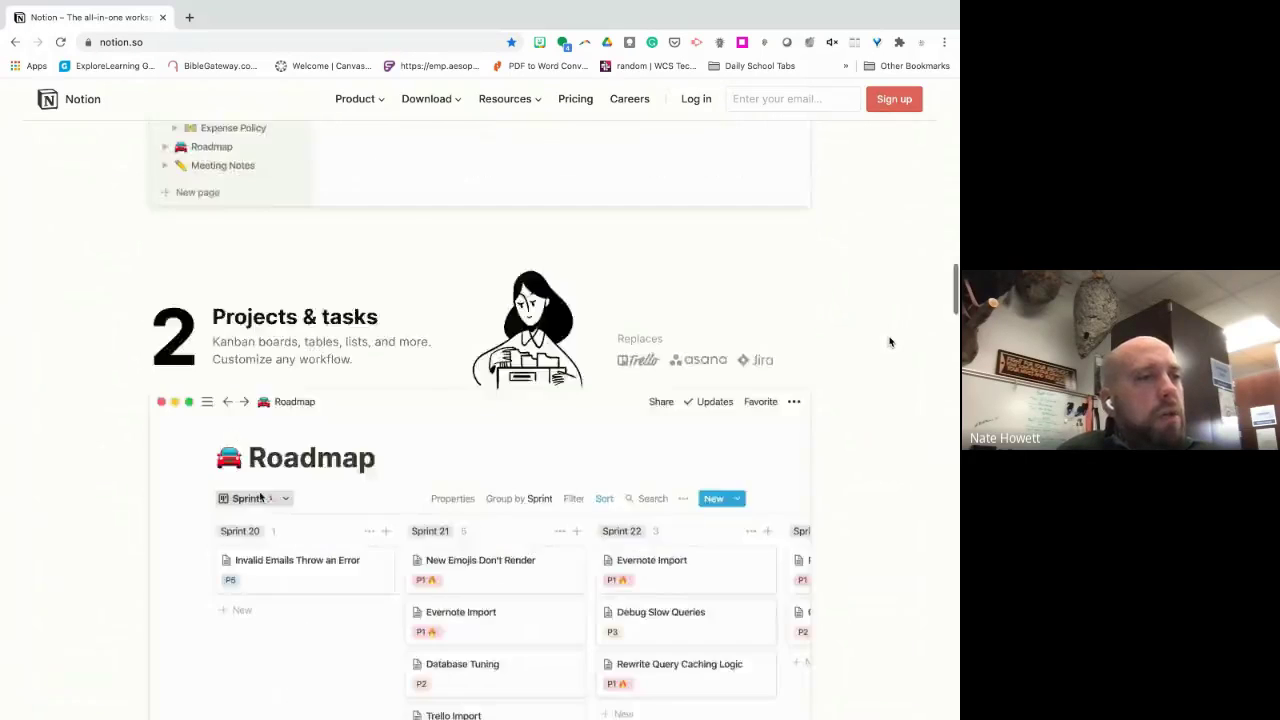
scroll(890, 342, up, 3)
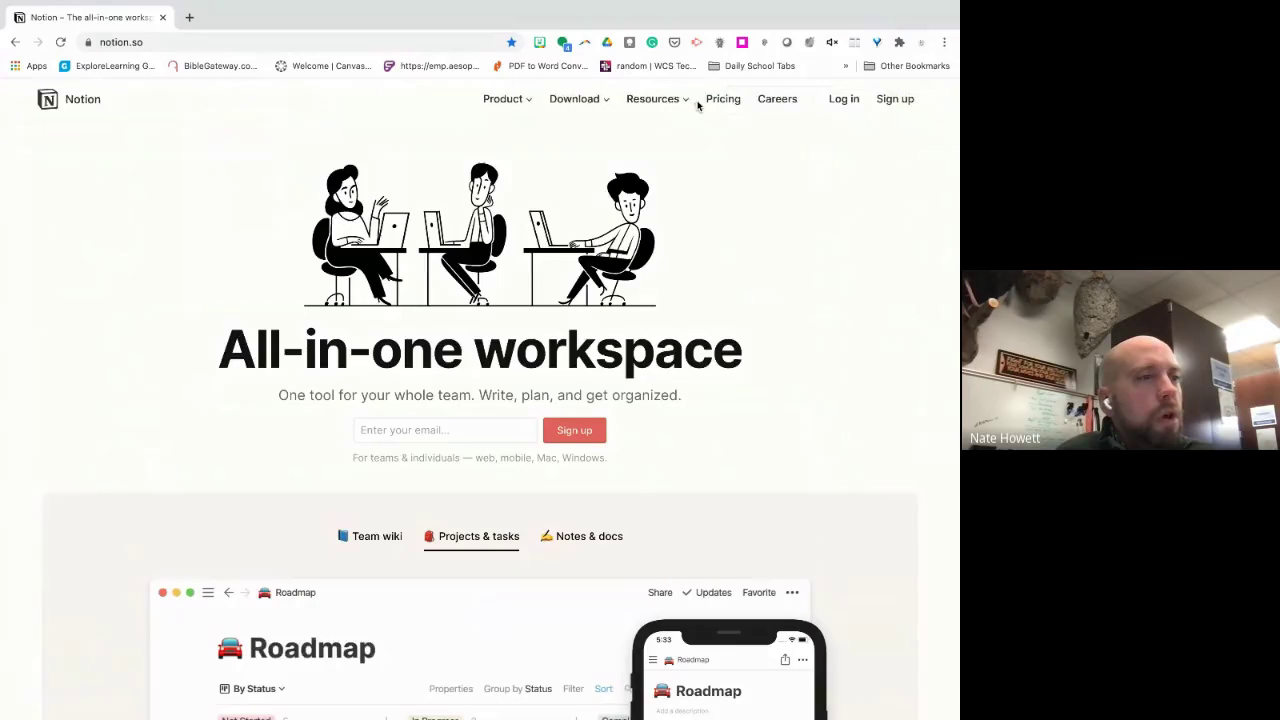
mouse_move(690, 106)
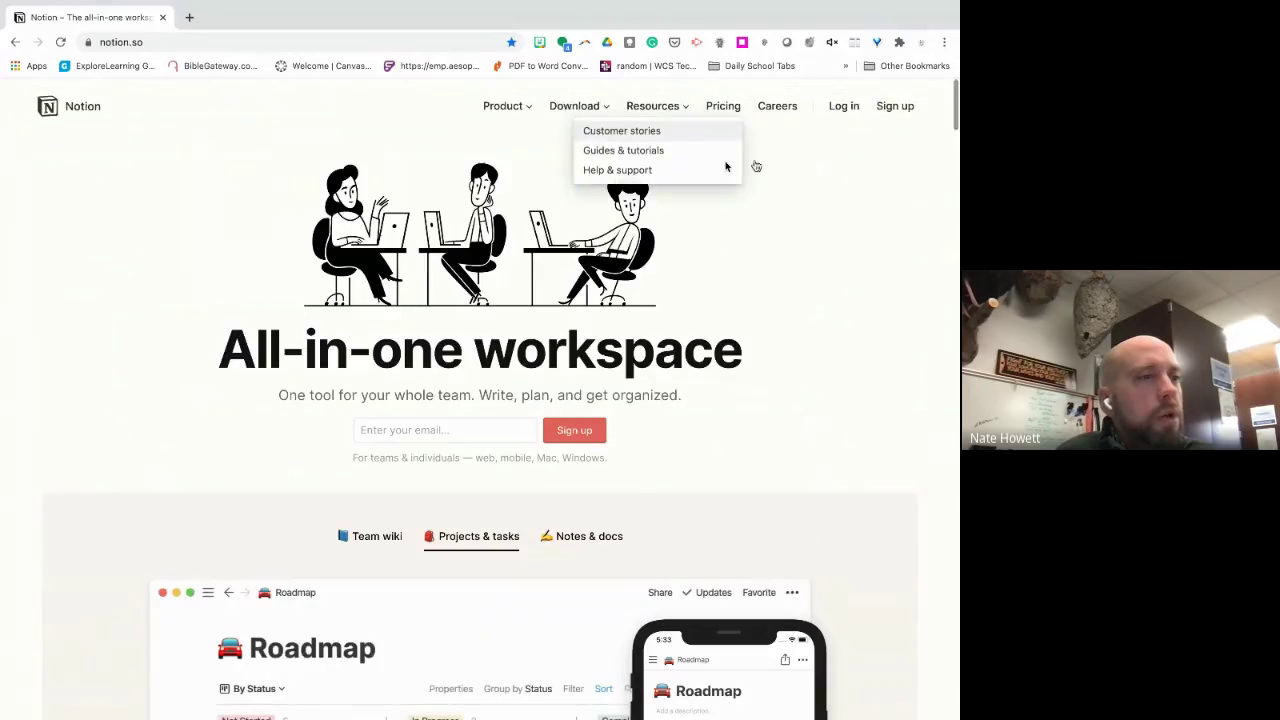
Step: Log in to Notion with Google, using the school account
click(850, 108)
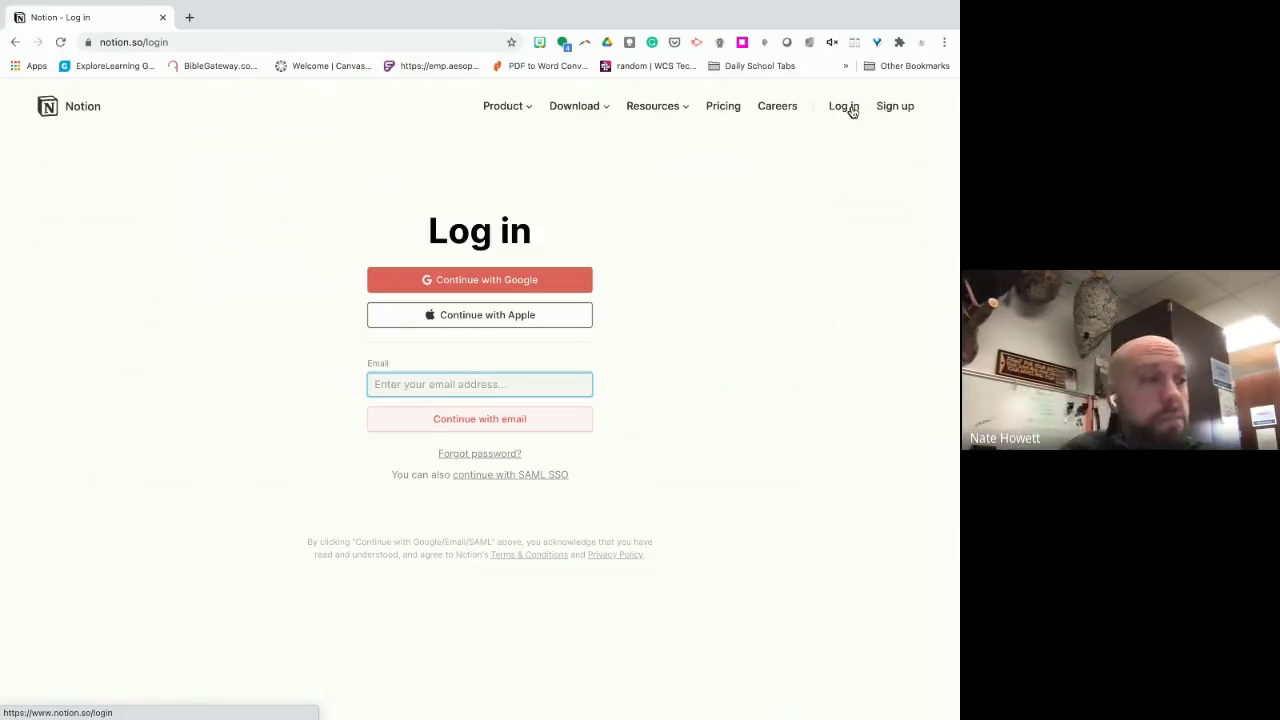
click(508, 284)
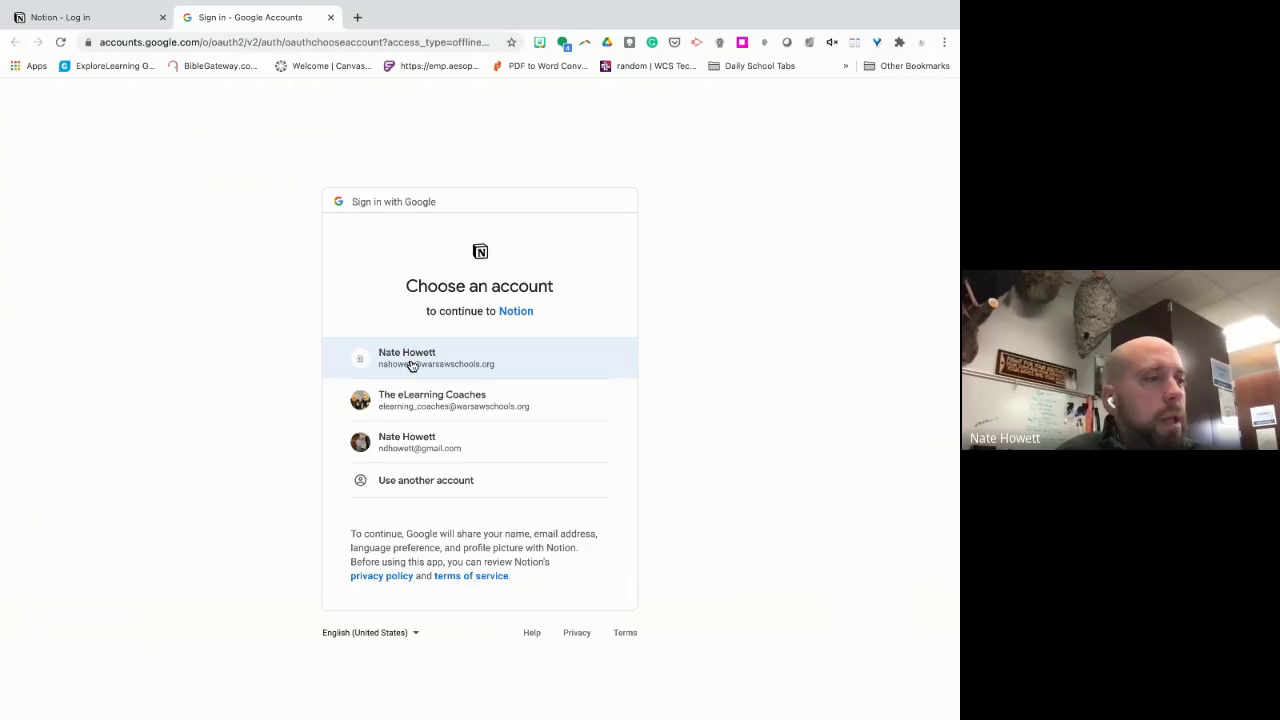
click(411, 366)
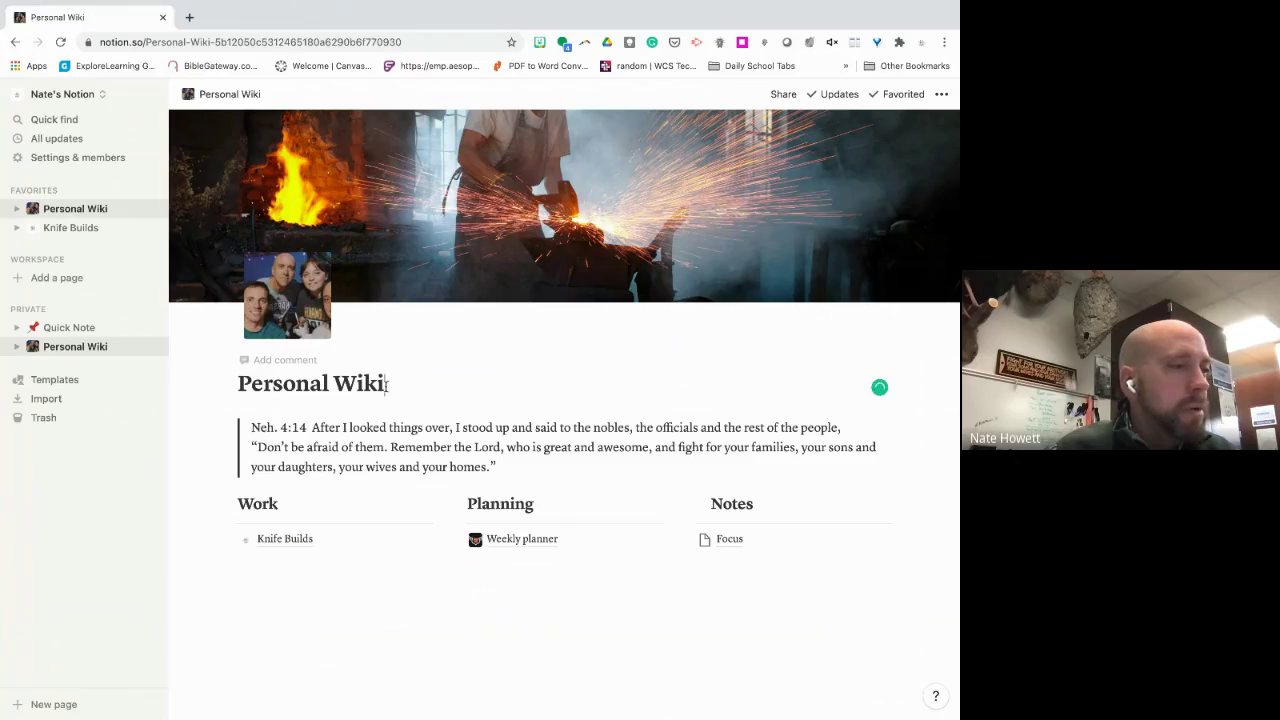
Step: Review the Personal Wiki page and expand the private Quick Note page to list its subpages
mouse_move(387, 385)
mouse_down()
mouse_move(308, 385)
mouse_move(389, 385)
mouse_up()
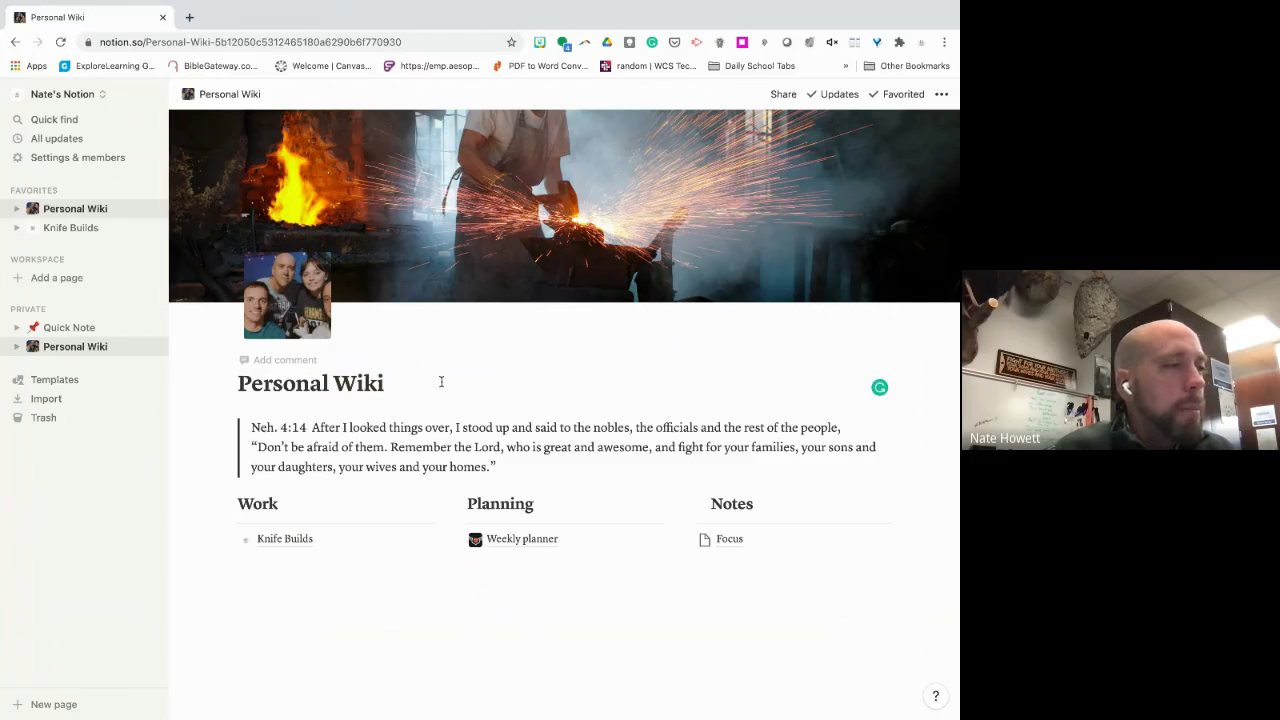
scroll(441, 381, down, 2)
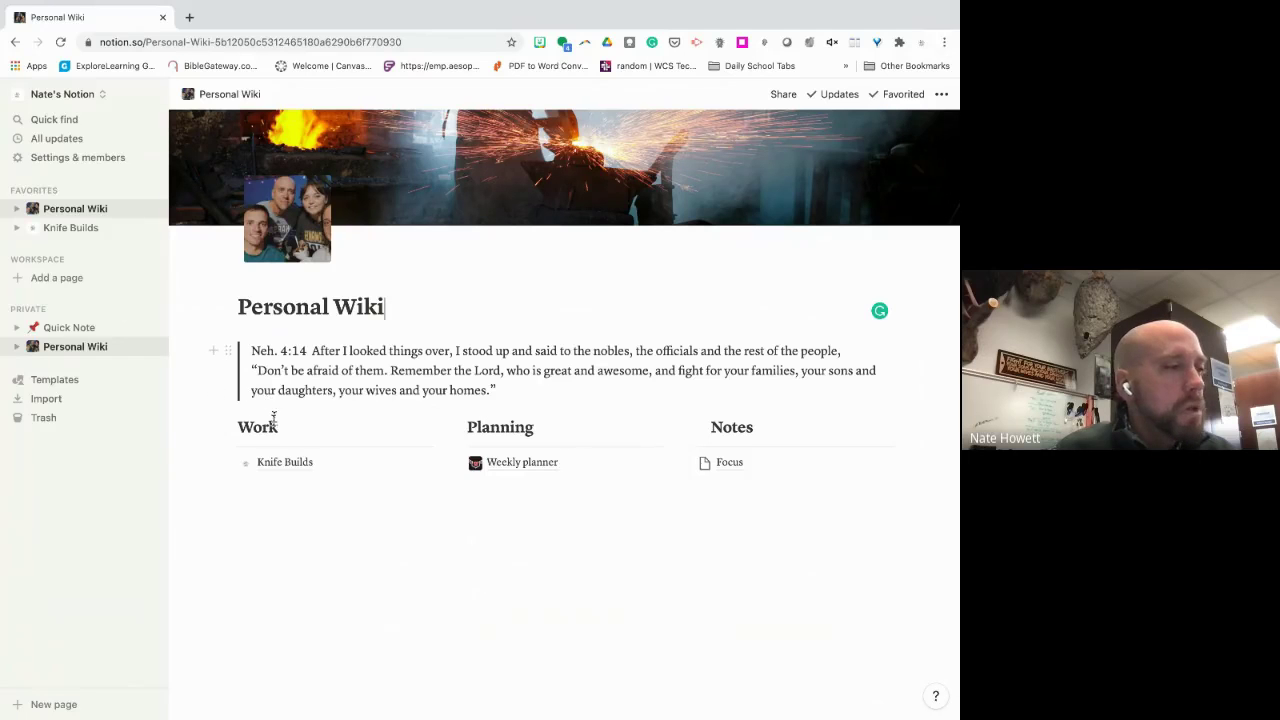
click(17, 328)
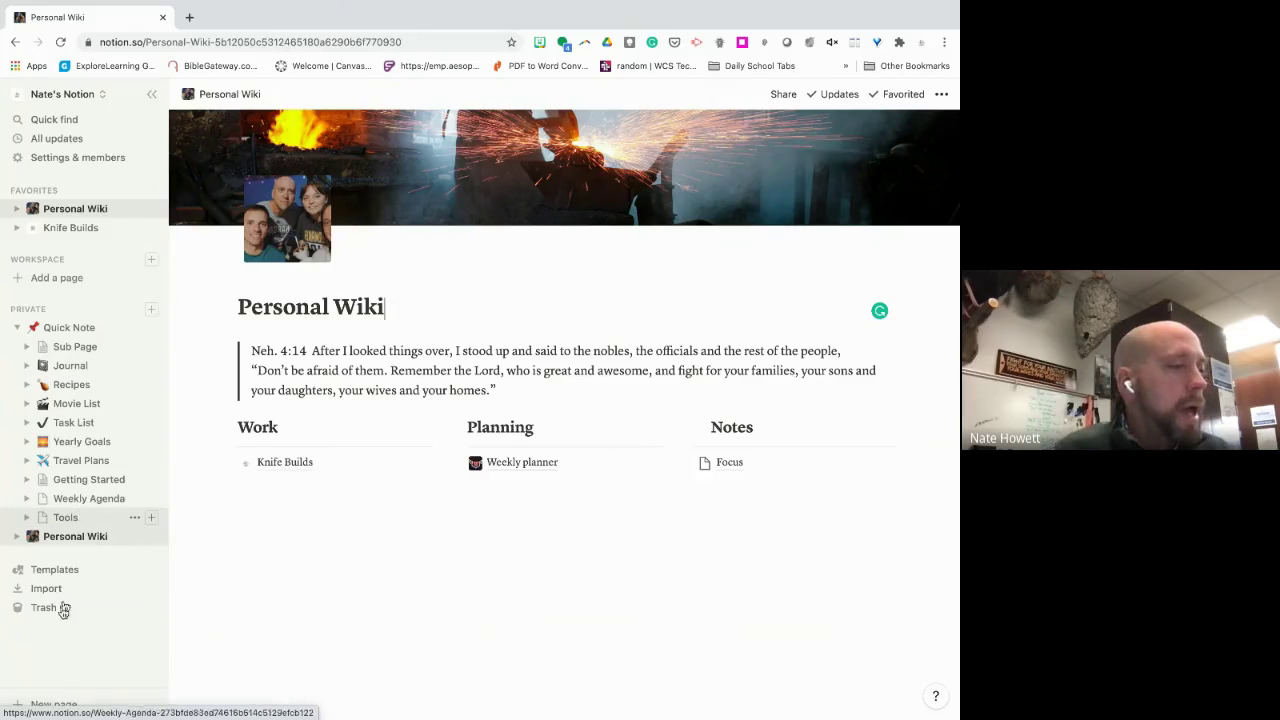
Step: Open a blank new page to view its template and database options, and close it without adding content
click(20, 707)
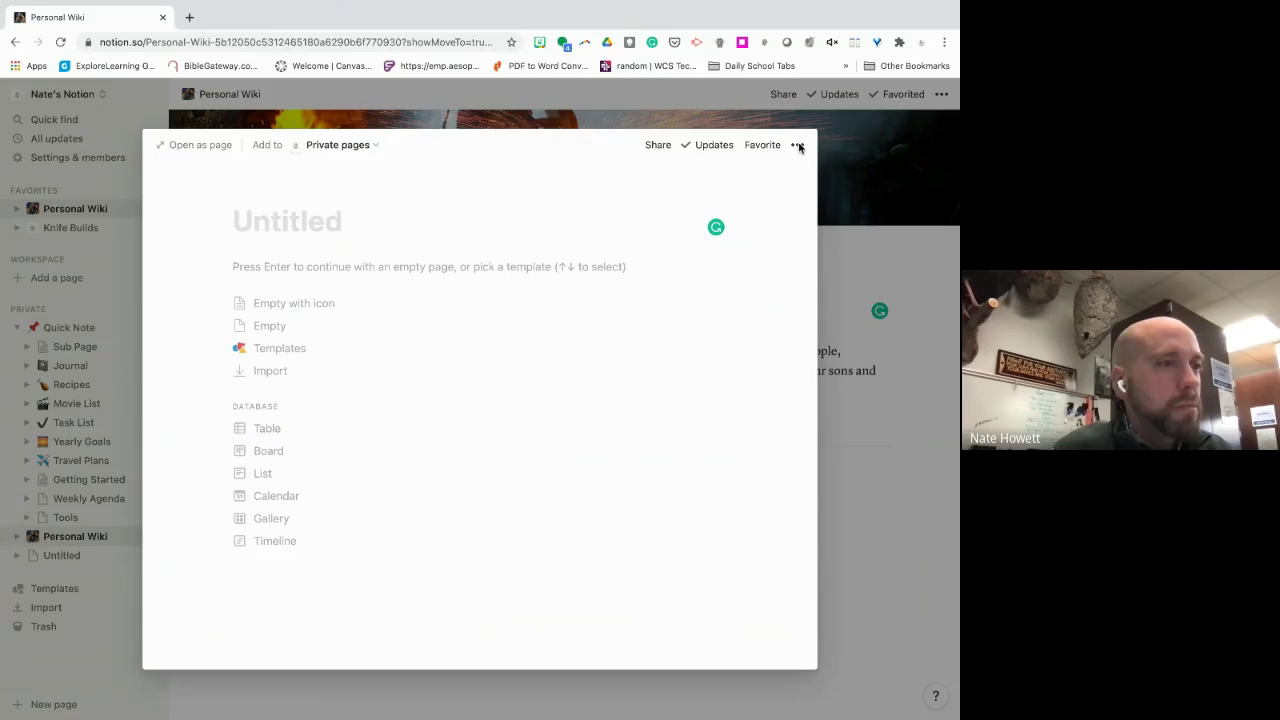
key(Escape)
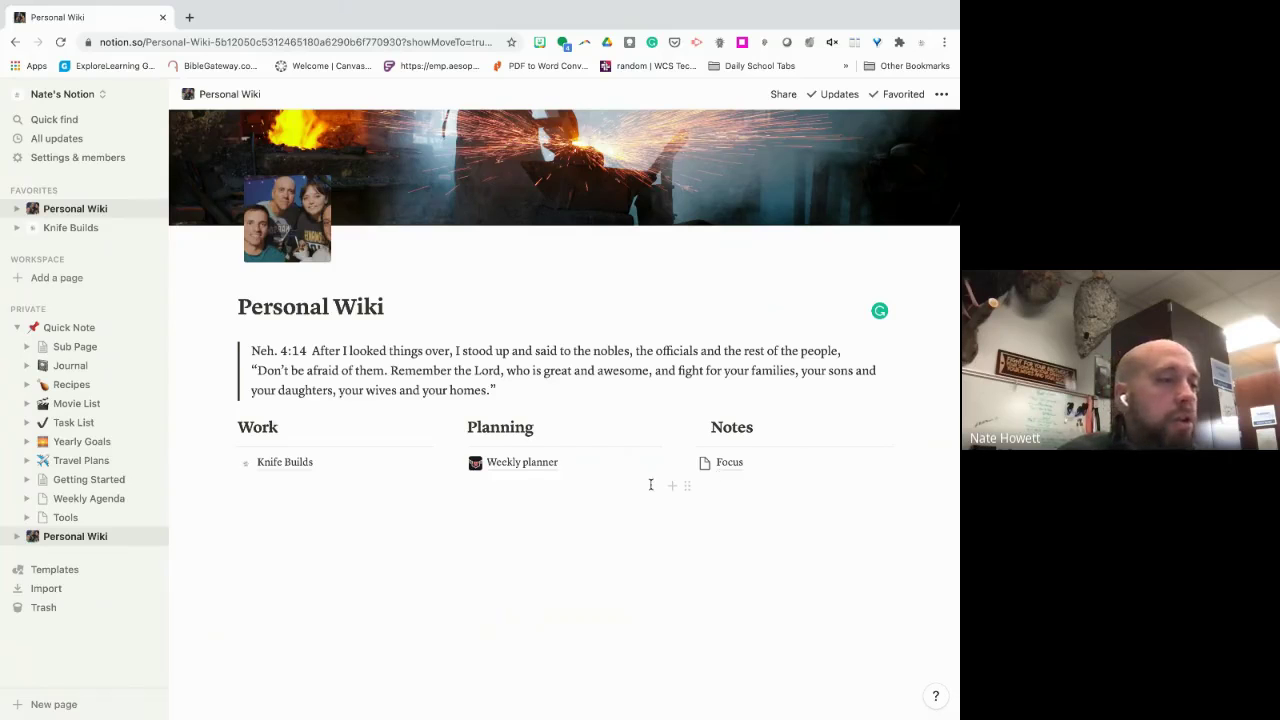
Step: Open the Weekly planner and move Wednesday's completed Track workouts to-do into Archive
click(515, 465)
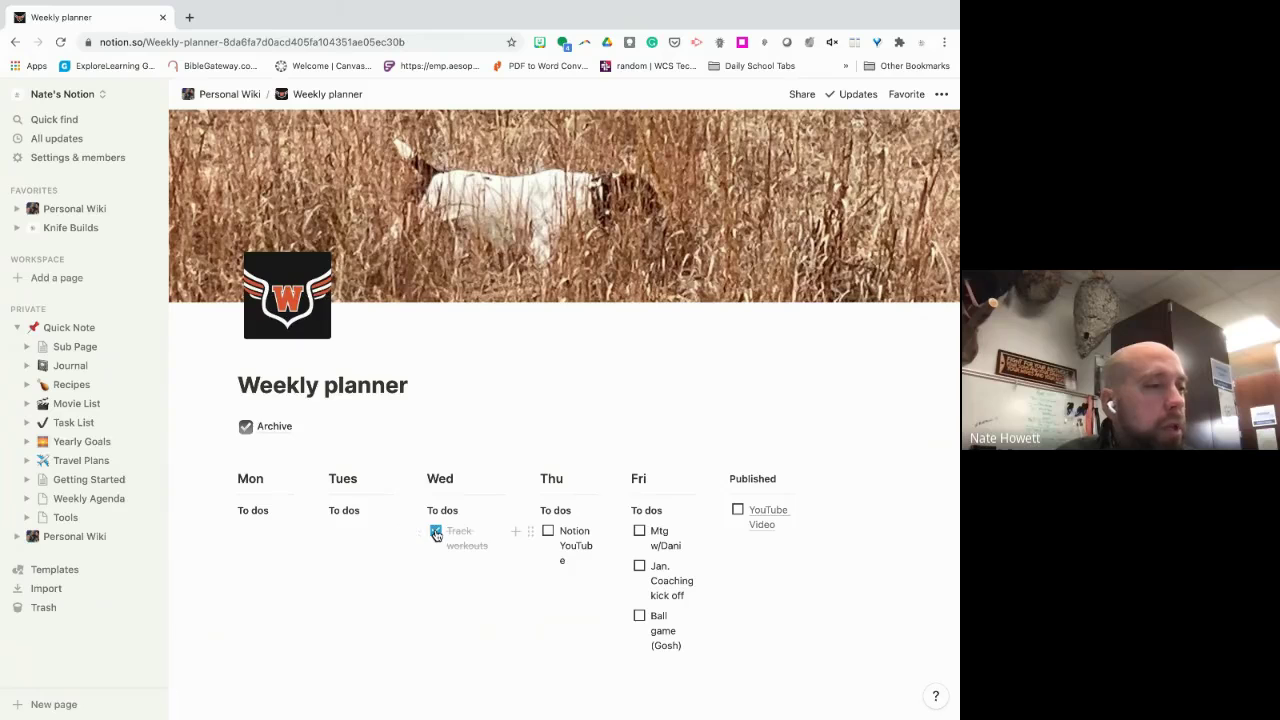
drag(435, 535, 251, 430)
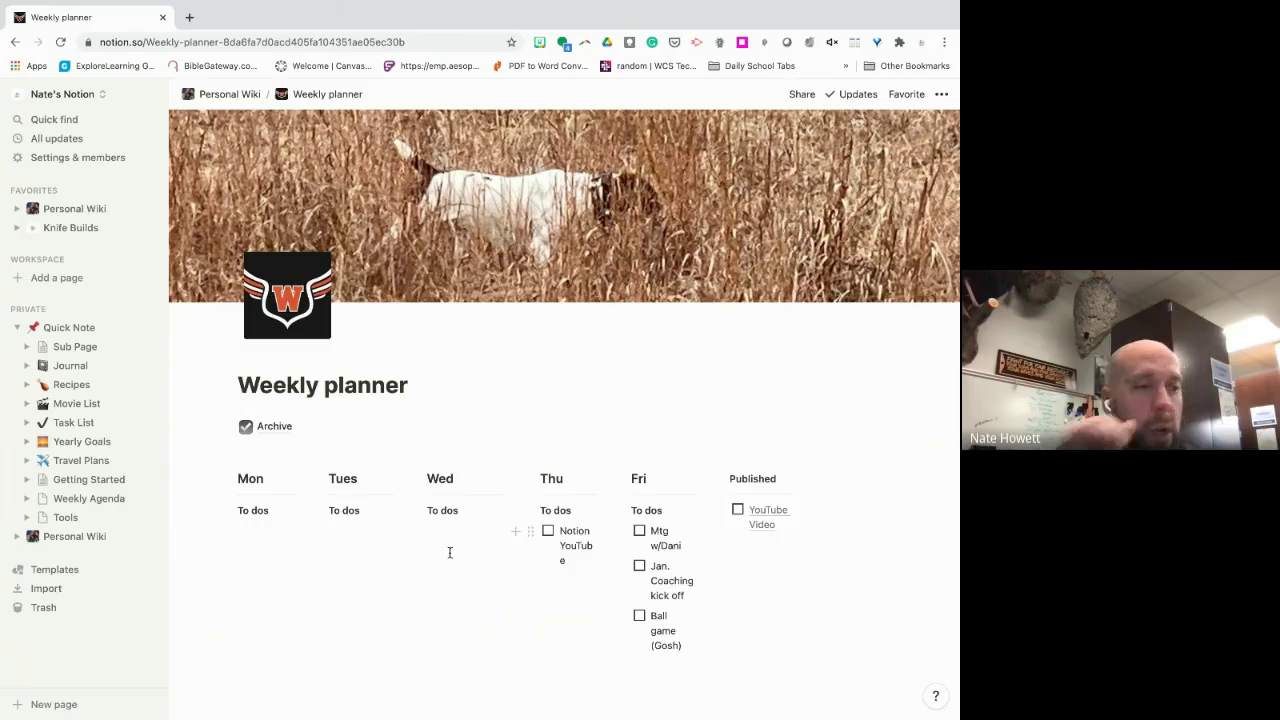
Step: Add a blank to-do below Notion YouTube under Thursday, check it off and move it into Archive
click(558, 590)
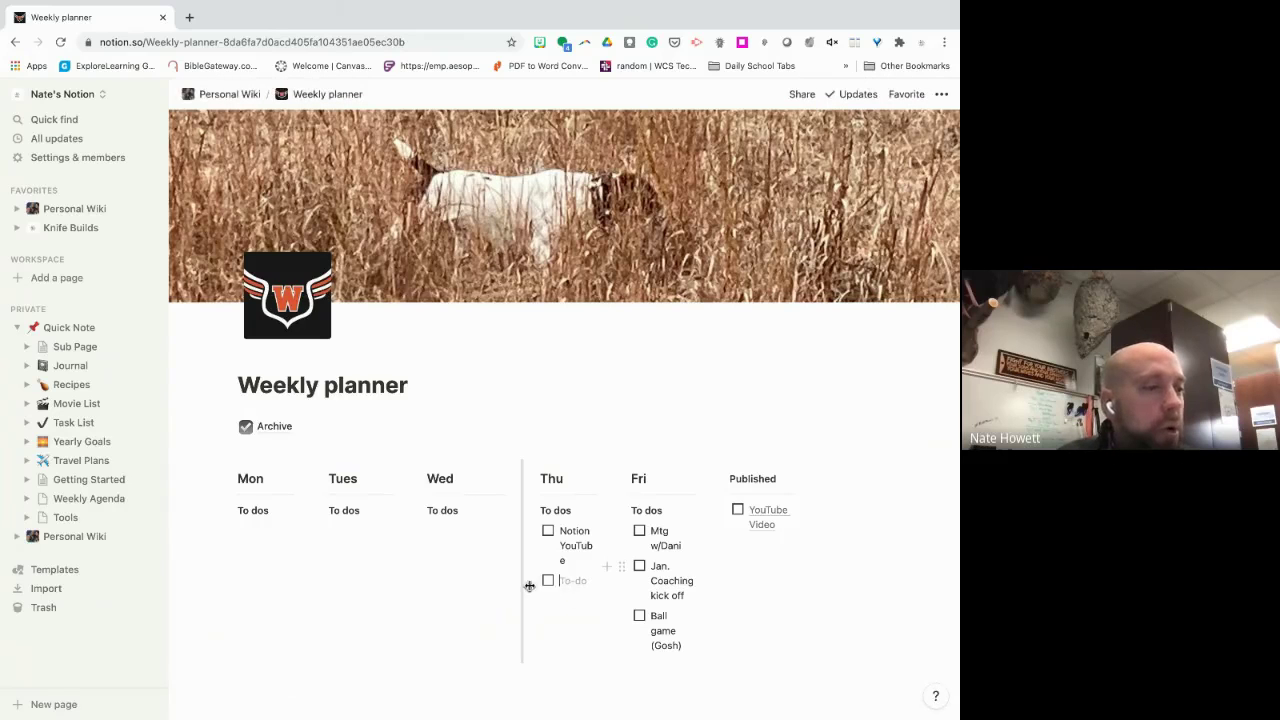
click(547, 583)
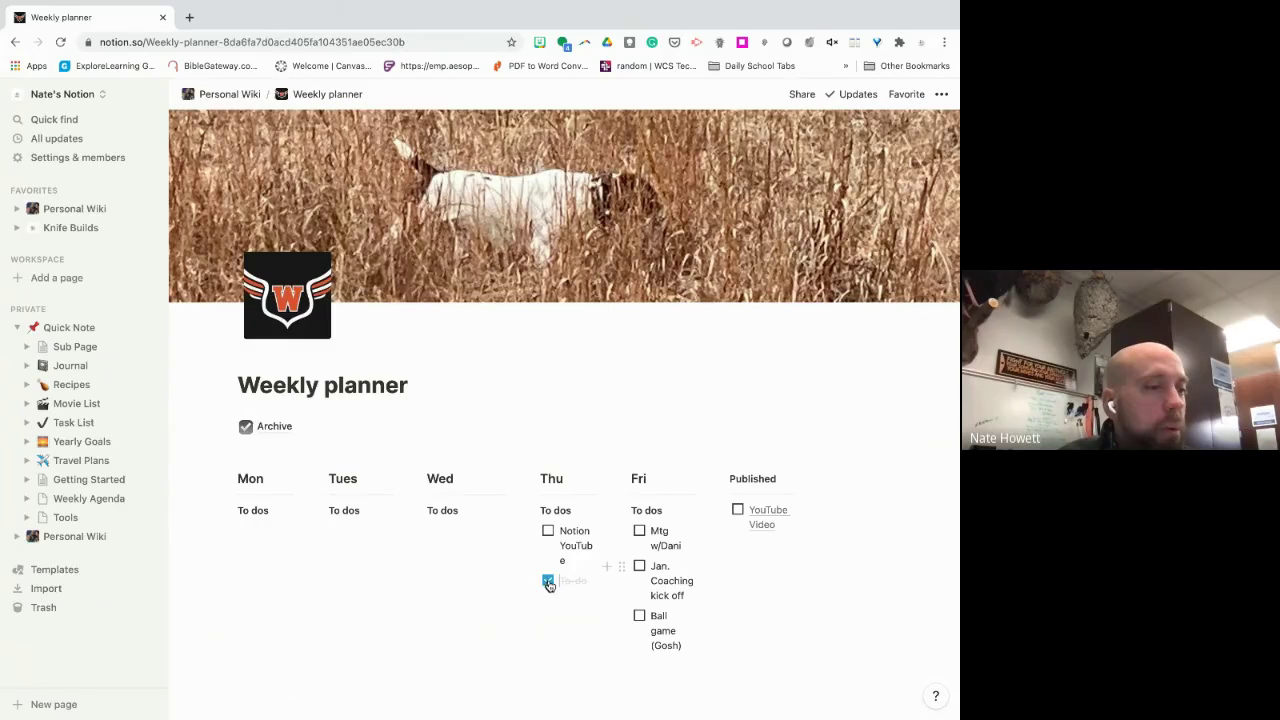
click(547, 583)
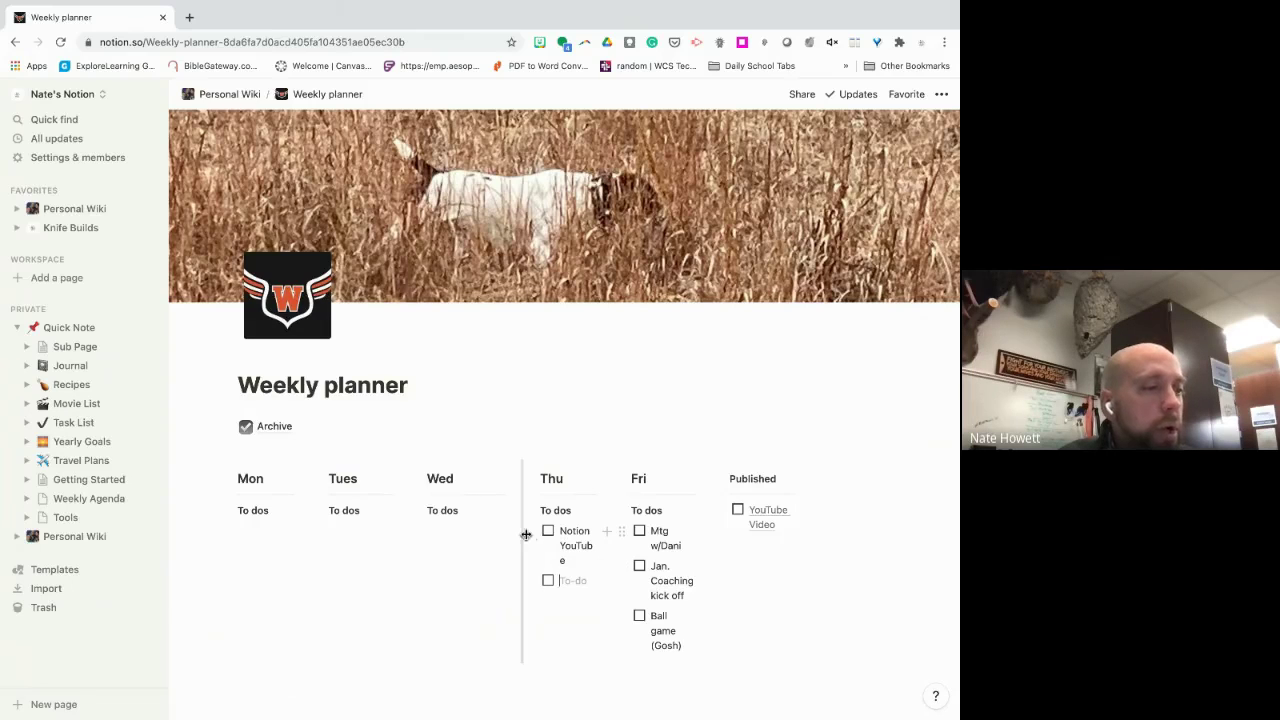
click(587, 581)
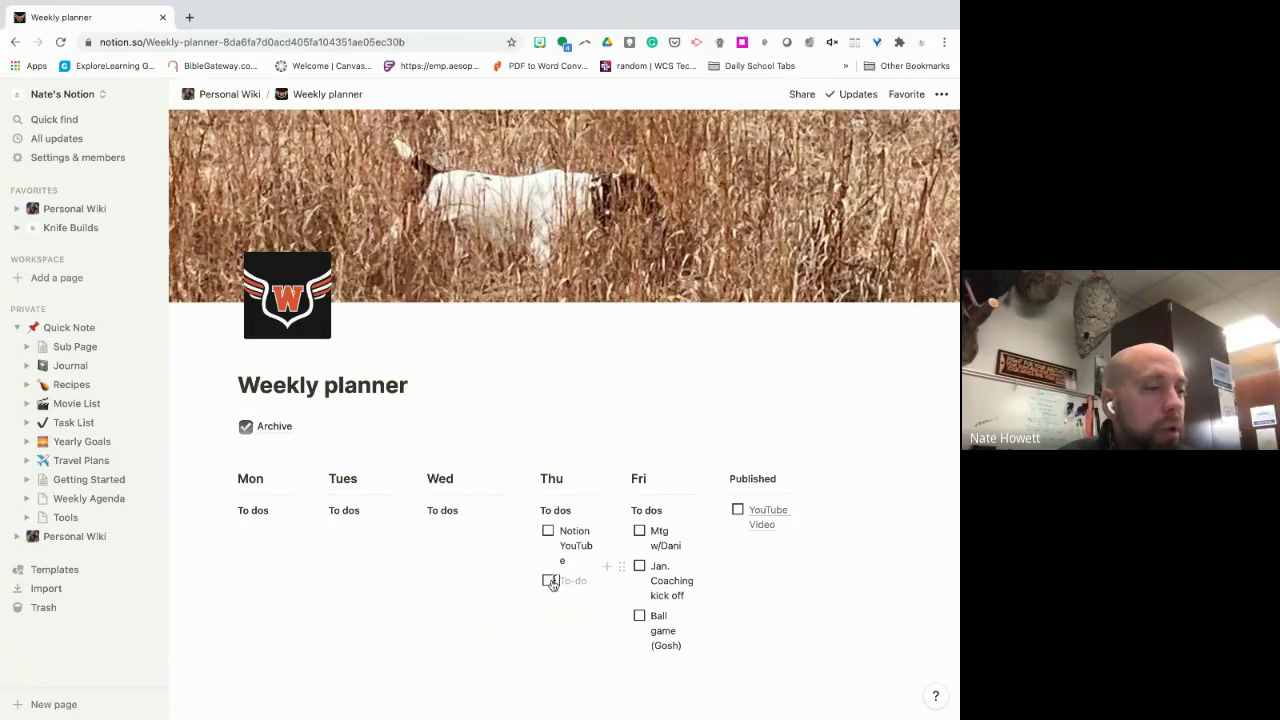
click(548, 581)
drag(550, 584, 258, 430)
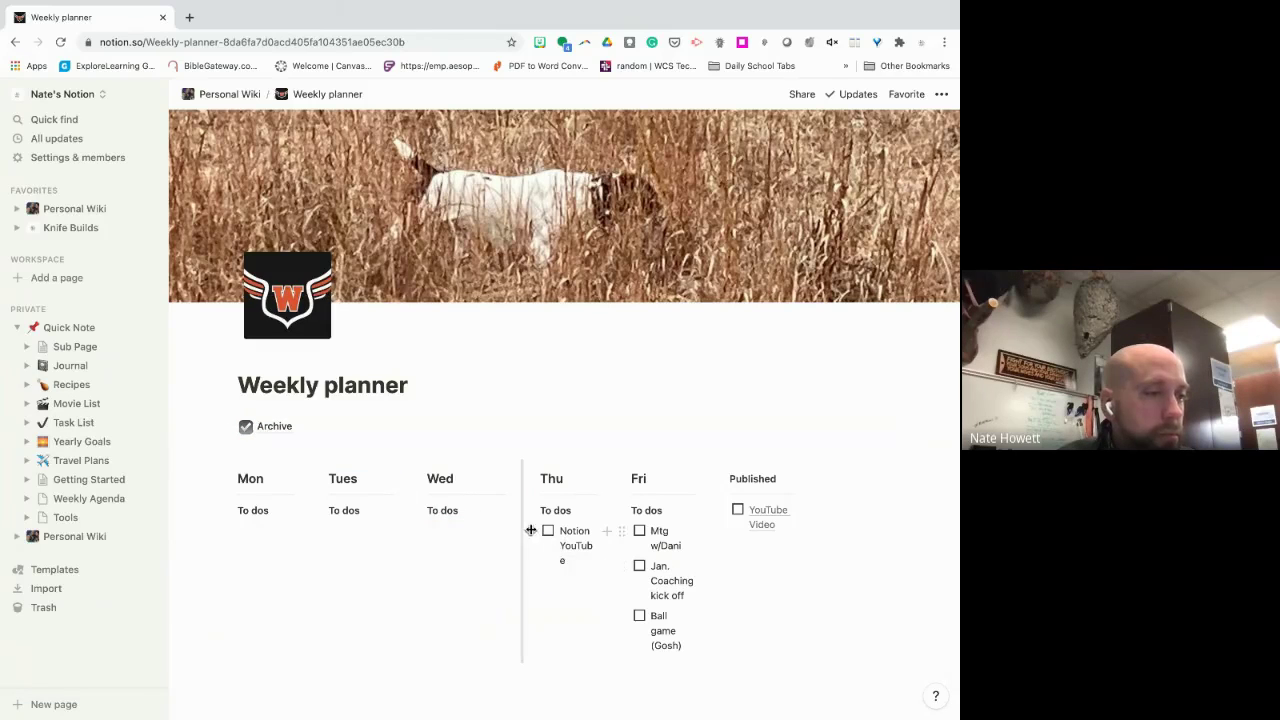
Step: Insert an empty block below Friday's first to-do to show the block types, and delete that block
click(606, 532)
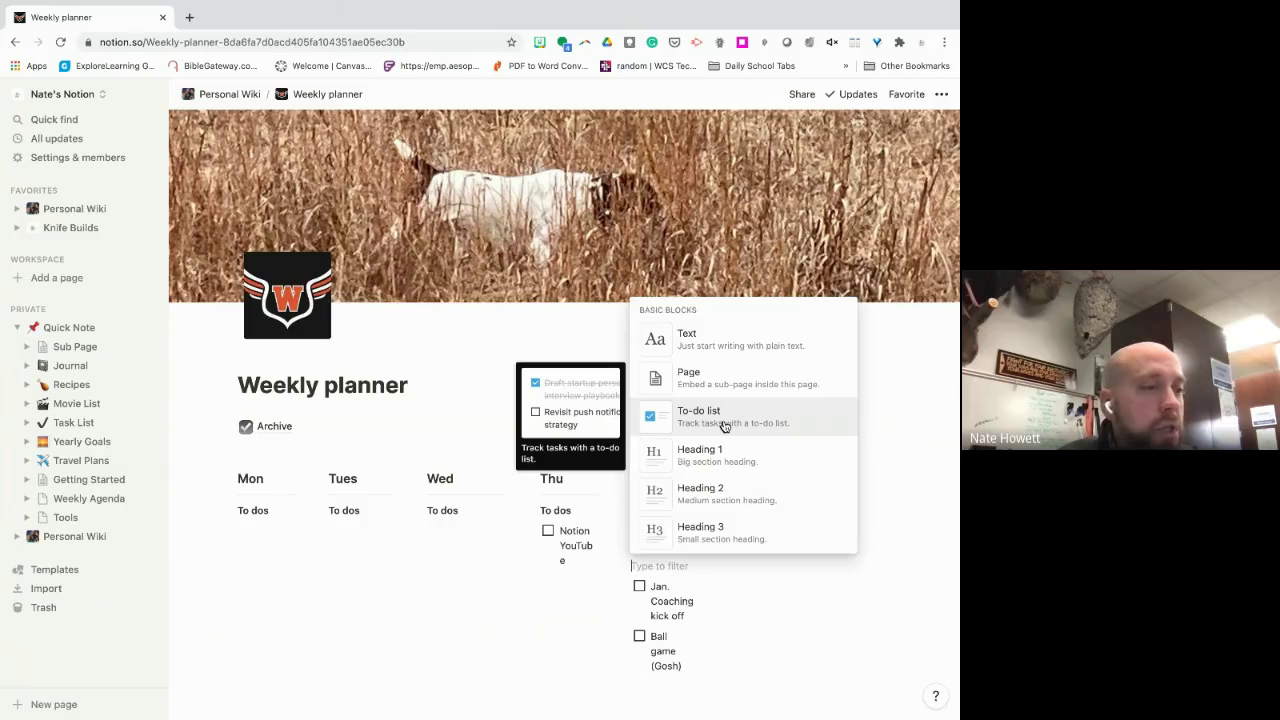
click(452, 325)
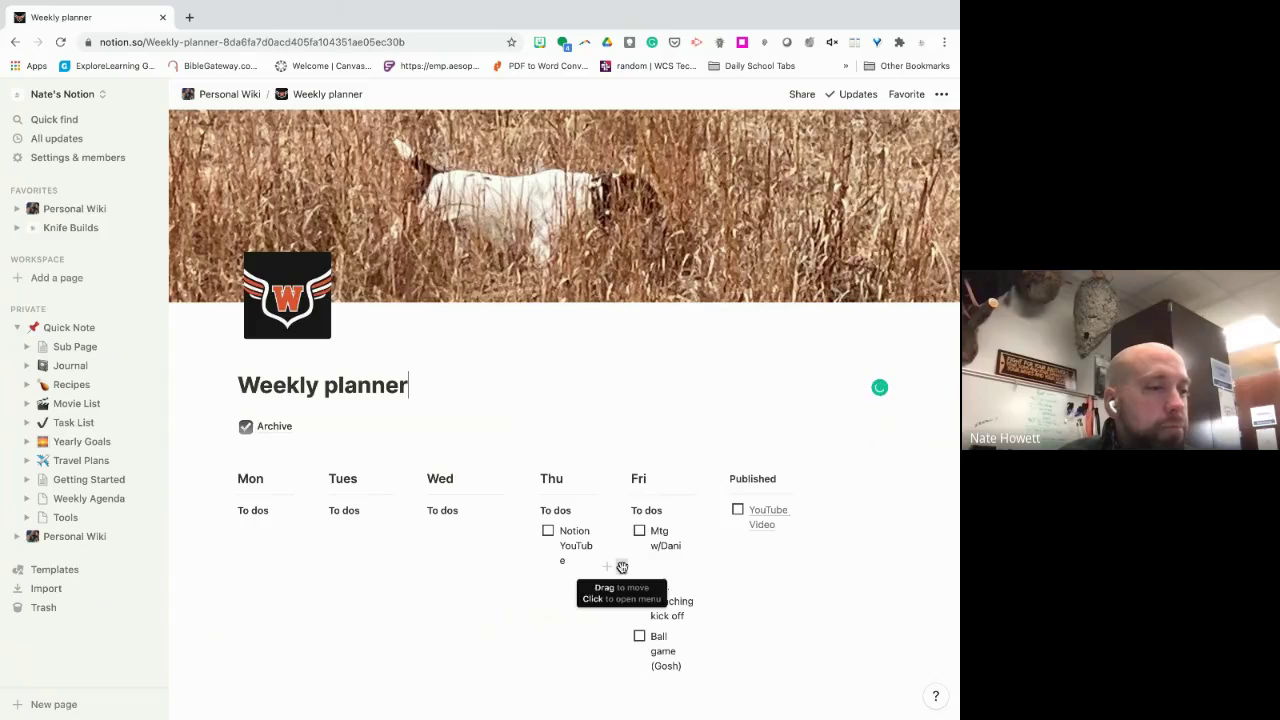
click(621, 567)
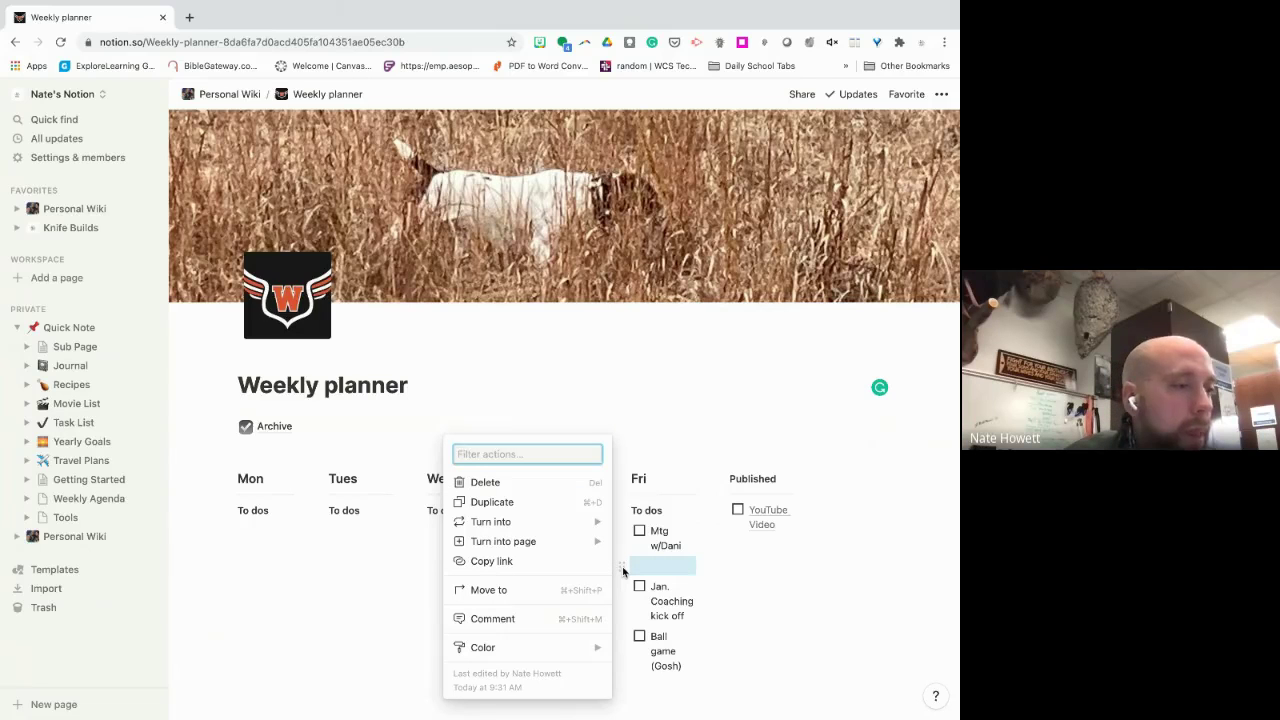
click(490, 482)
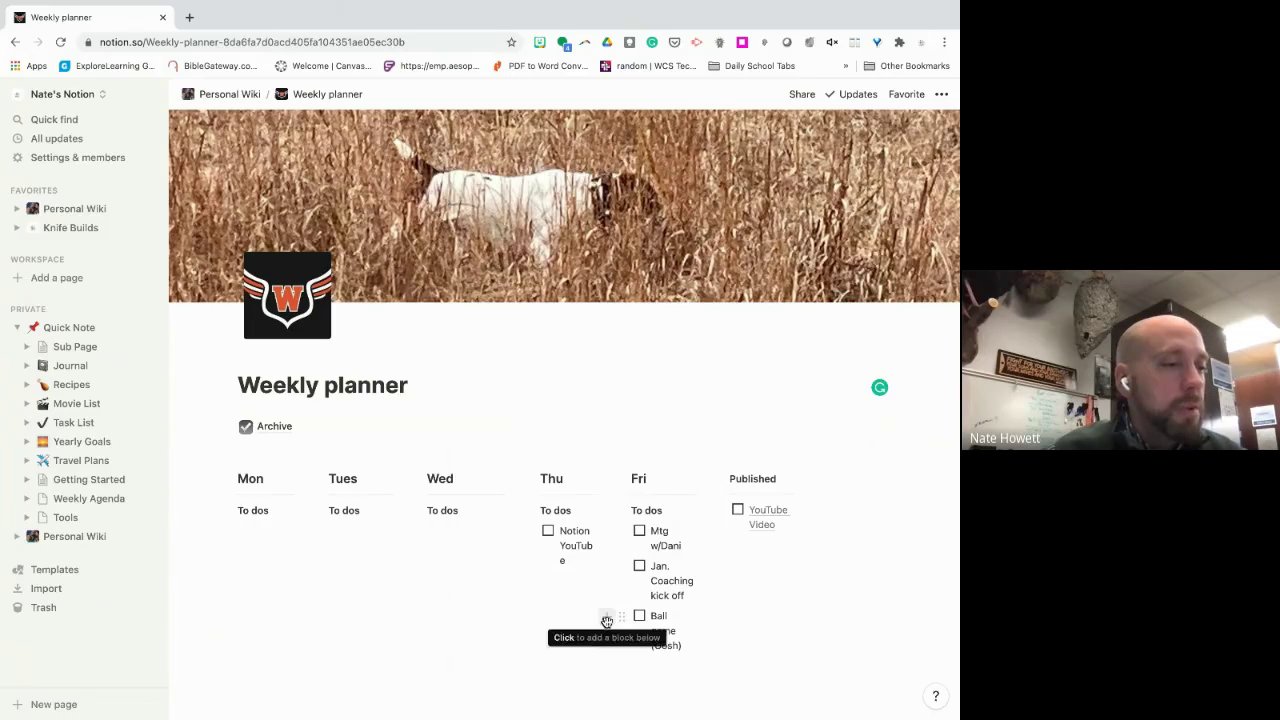
Step: Browse the basic block types available below Friday's last to-do, down to Callout, without choosing any
click(606, 622)
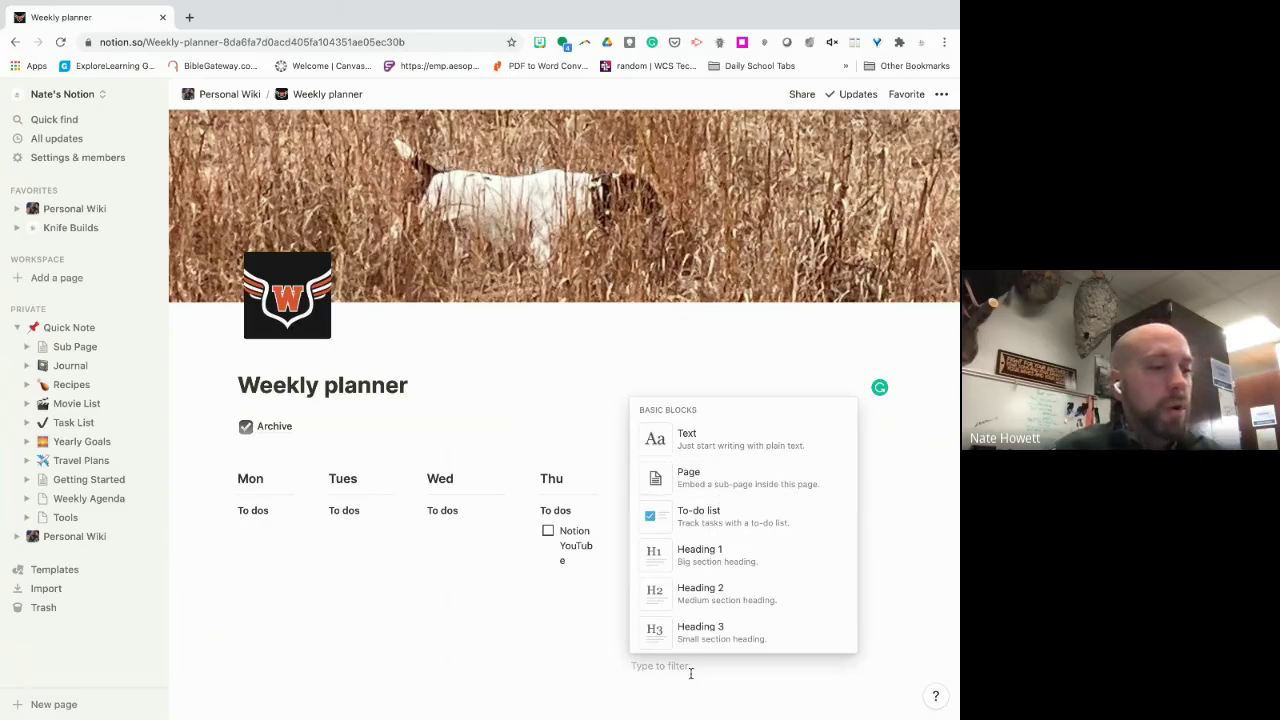
text(/)
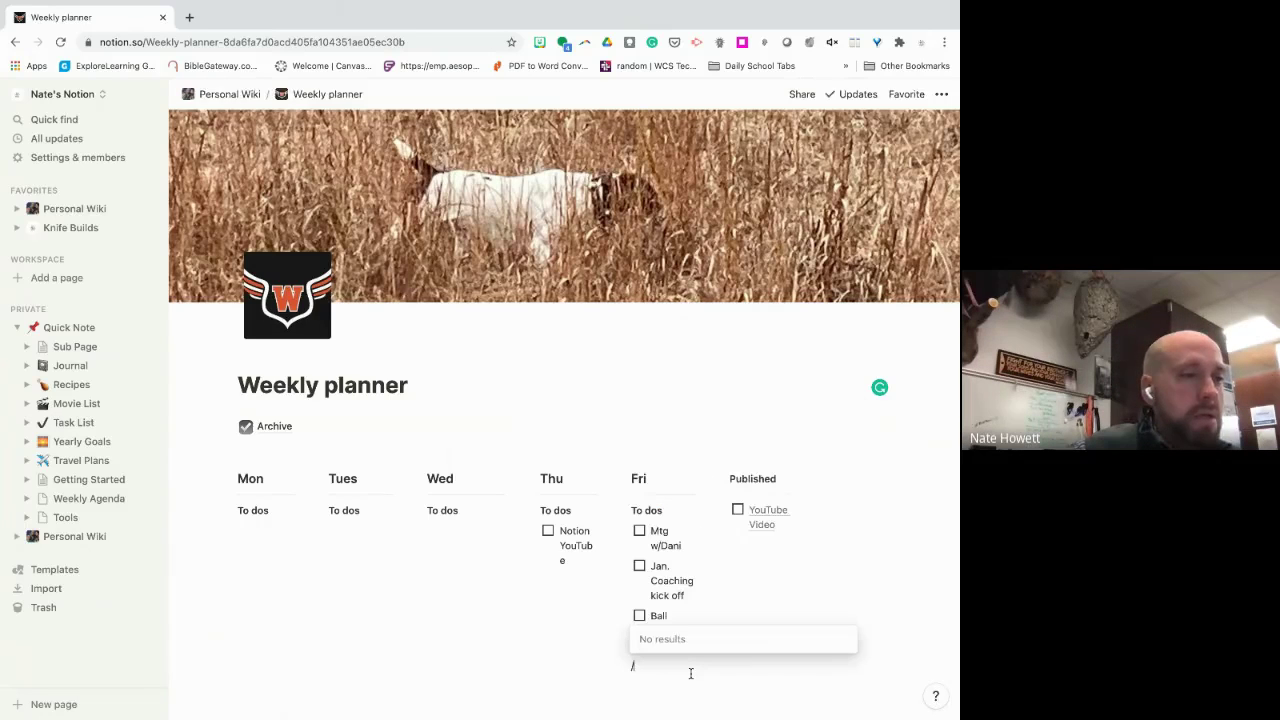
key(BackSpace)
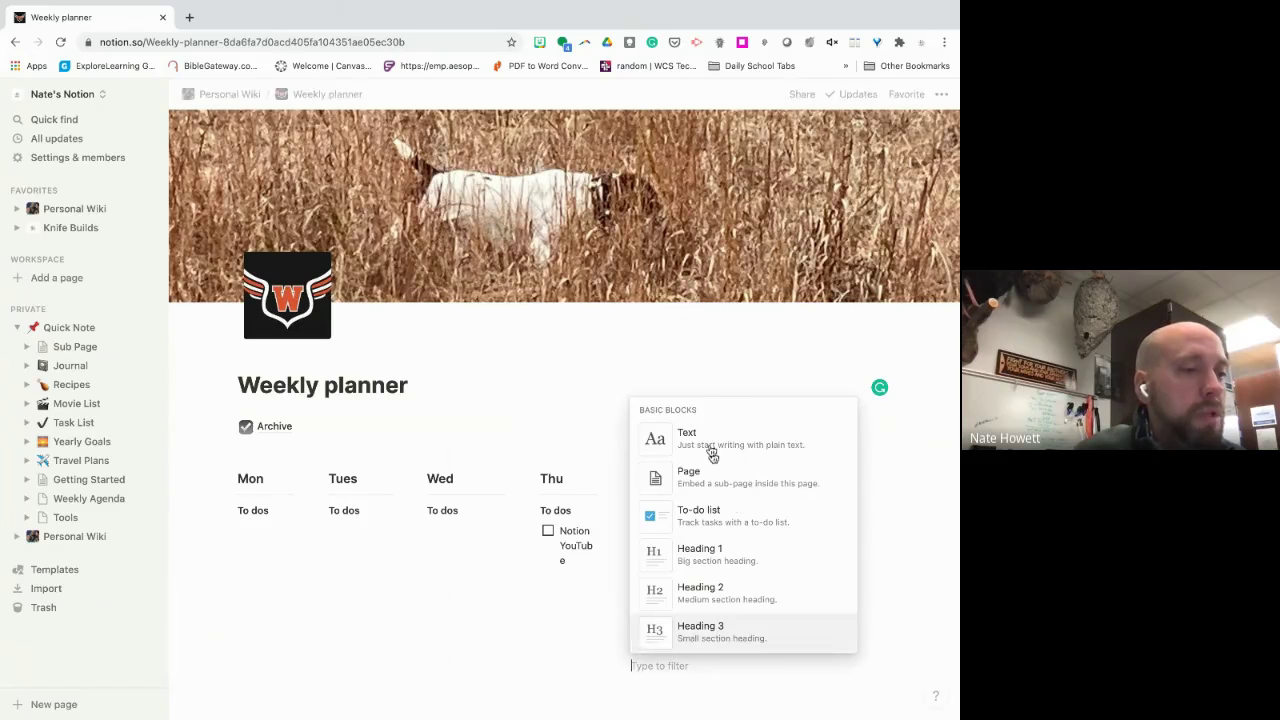
scroll(716, 540, down, 3)
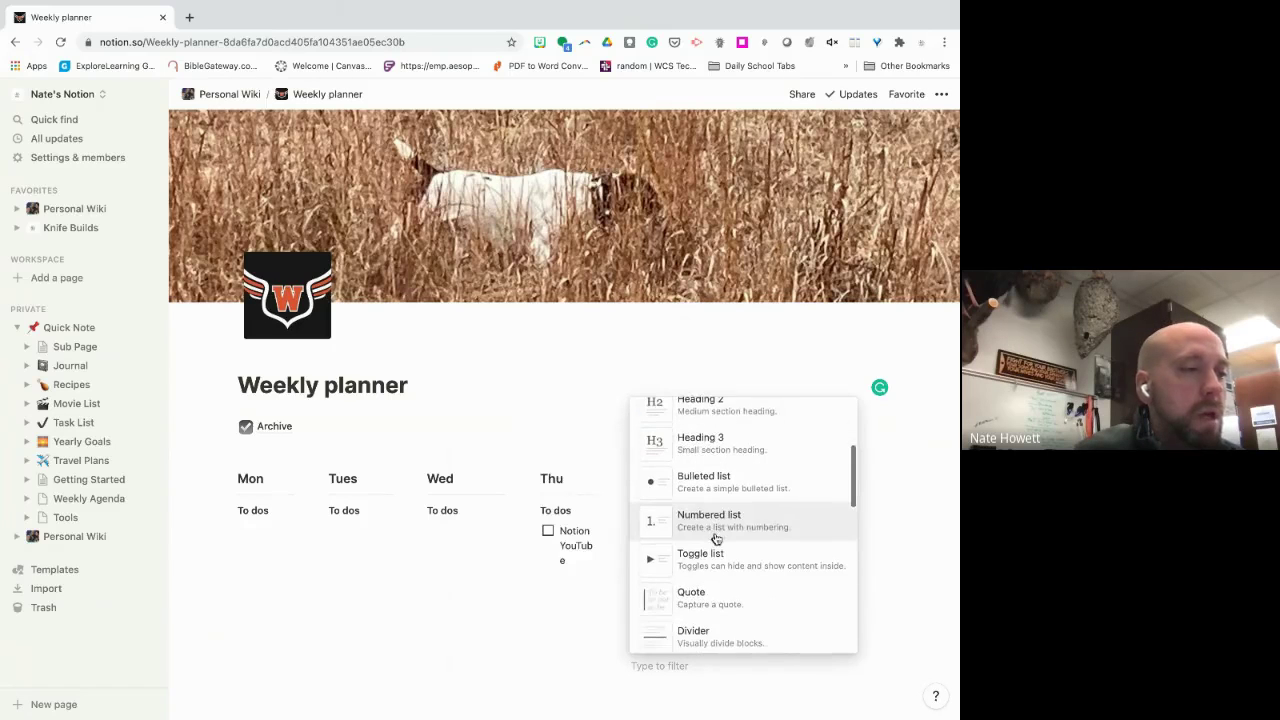
scroll(716, 540, down, 2)
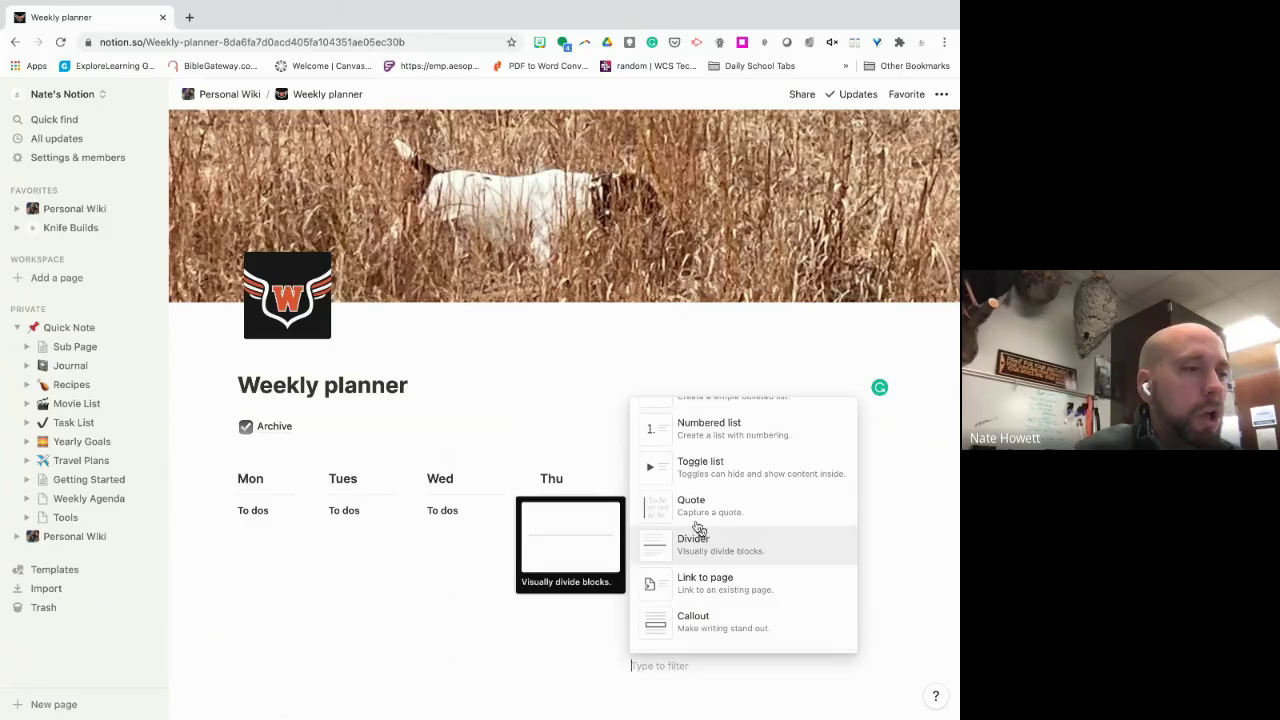
click(896, 624)
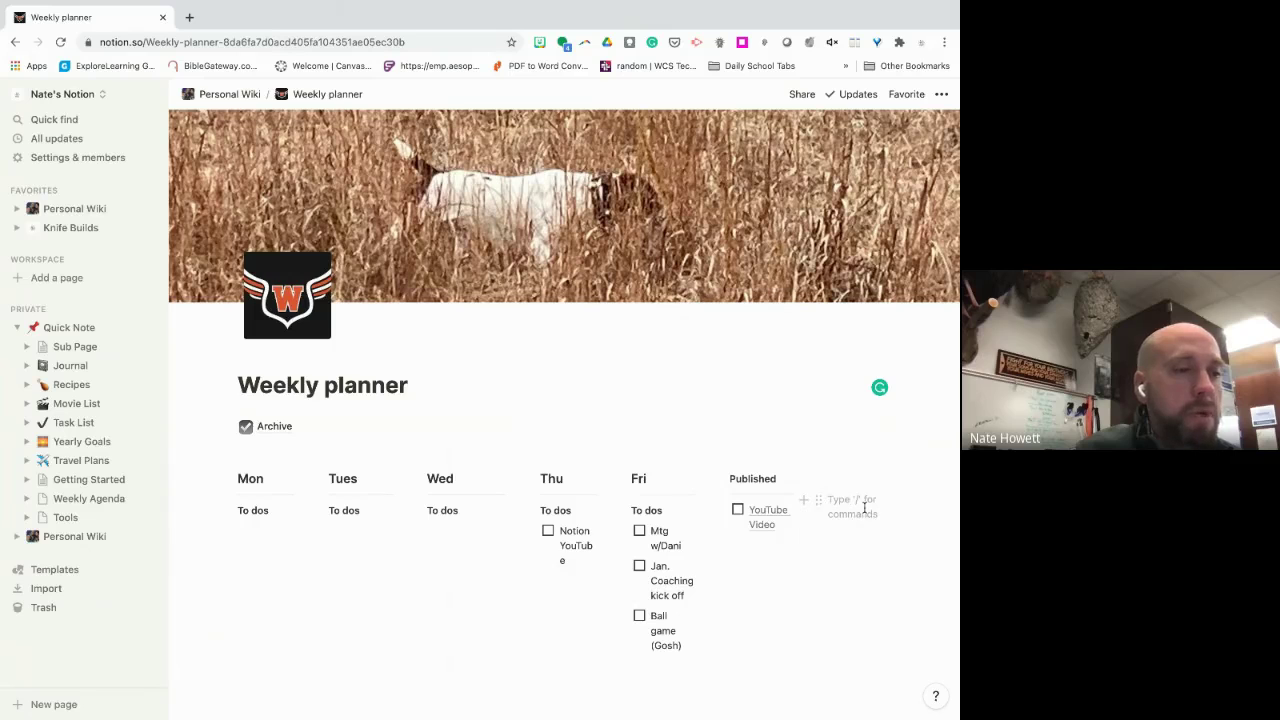
Step: Call up the block types with a slash in the empty column beside Published, and remove the slash
text(/)
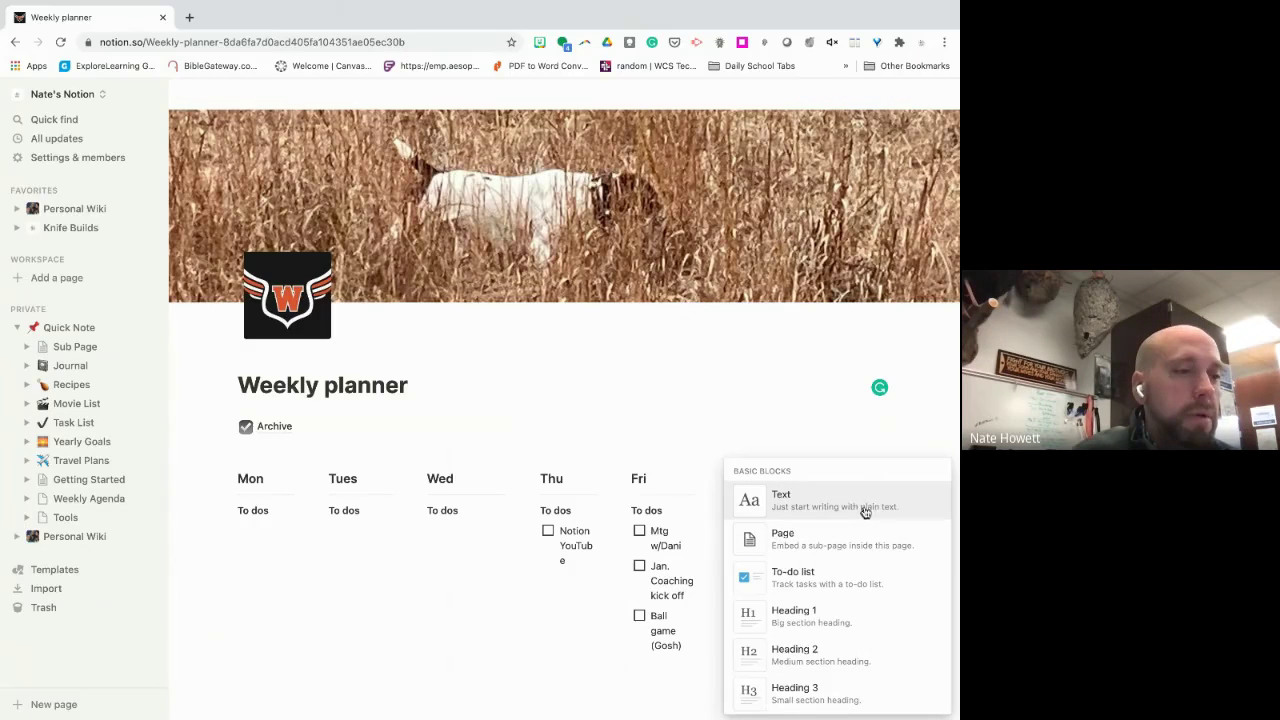
click(703, 352)
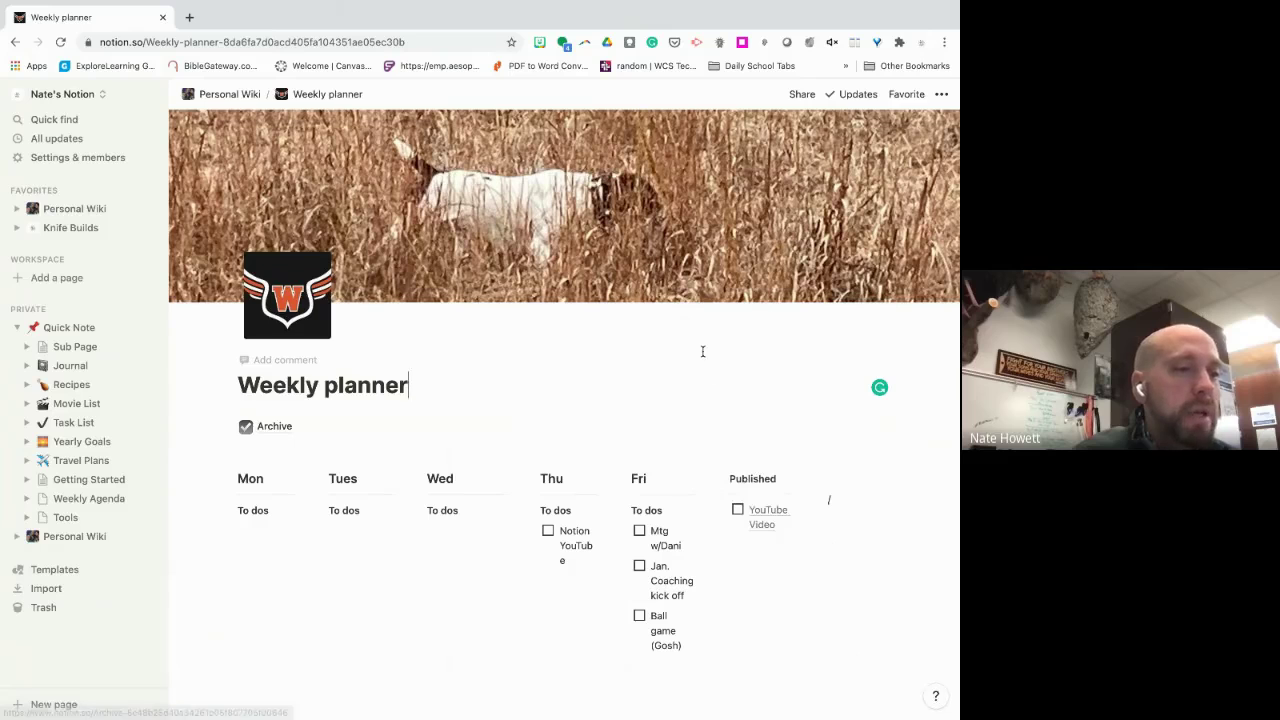
click(851, 498)
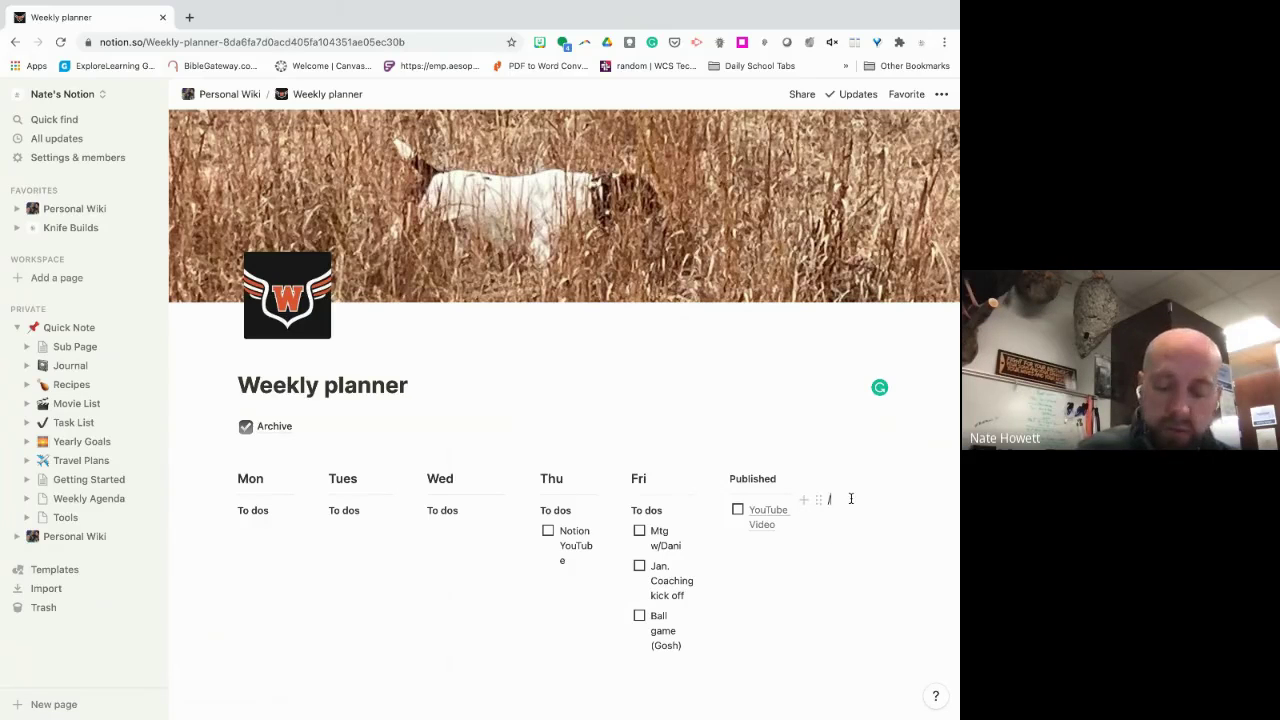
key(BackSpace)
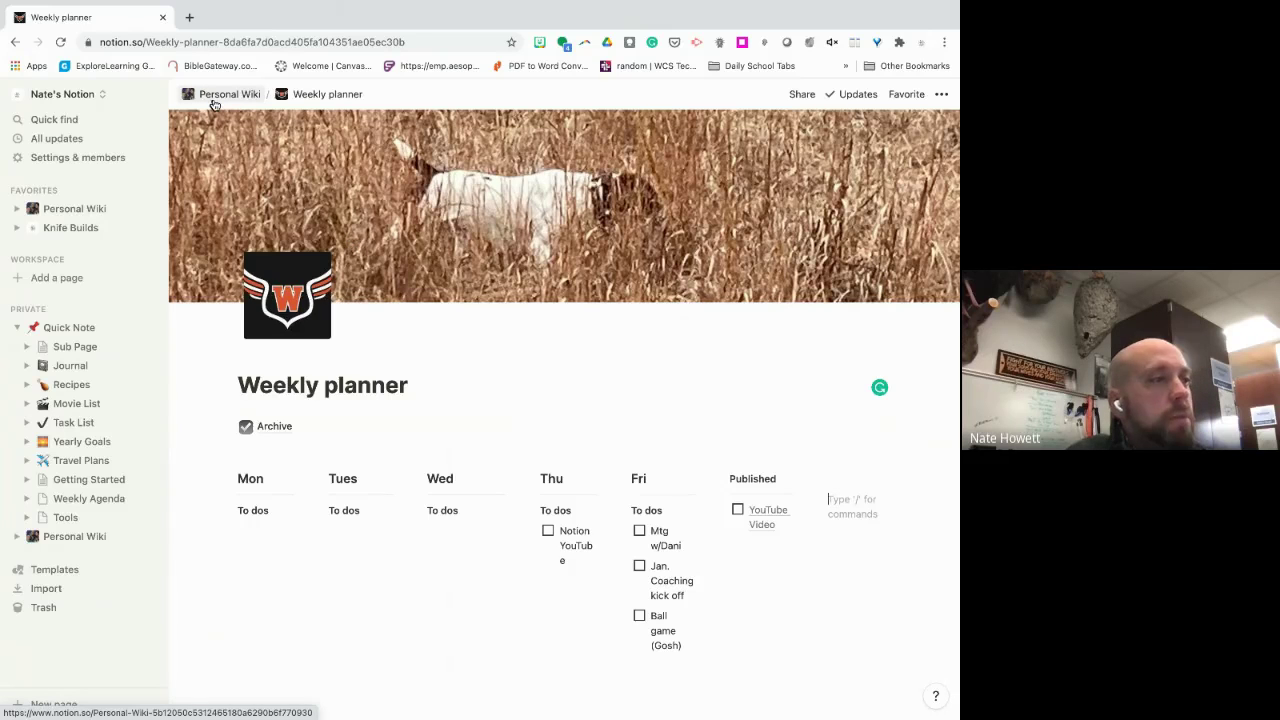
Step: Return to Personal Wiki, open the Knife Builds database under Work and examine all its columns
click(213, 98)
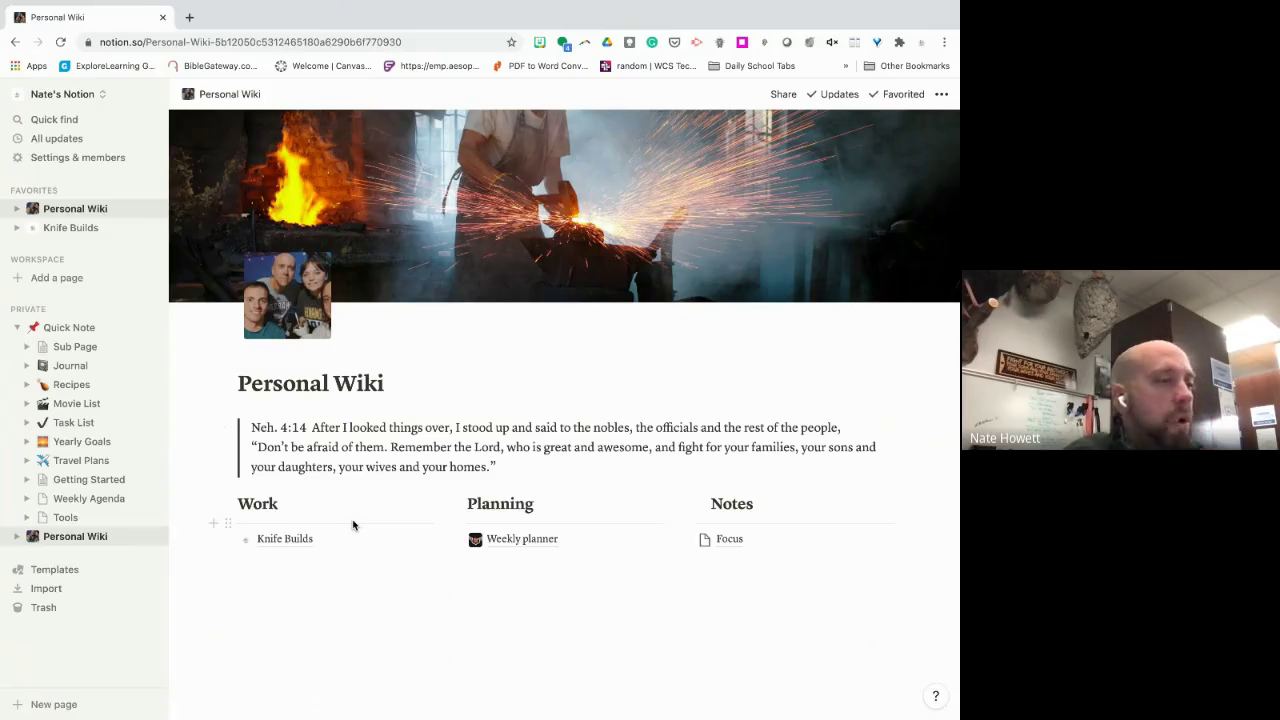
click(306, 545)
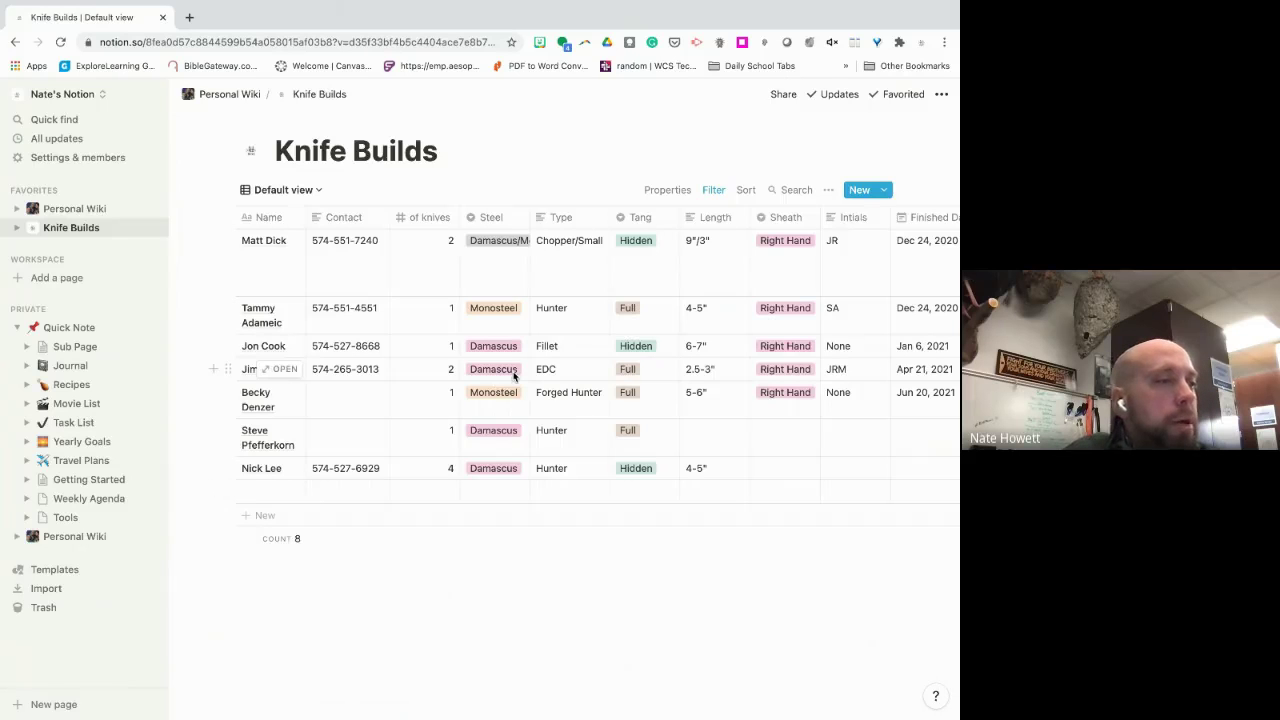
scroll(514, 375, right, 1)
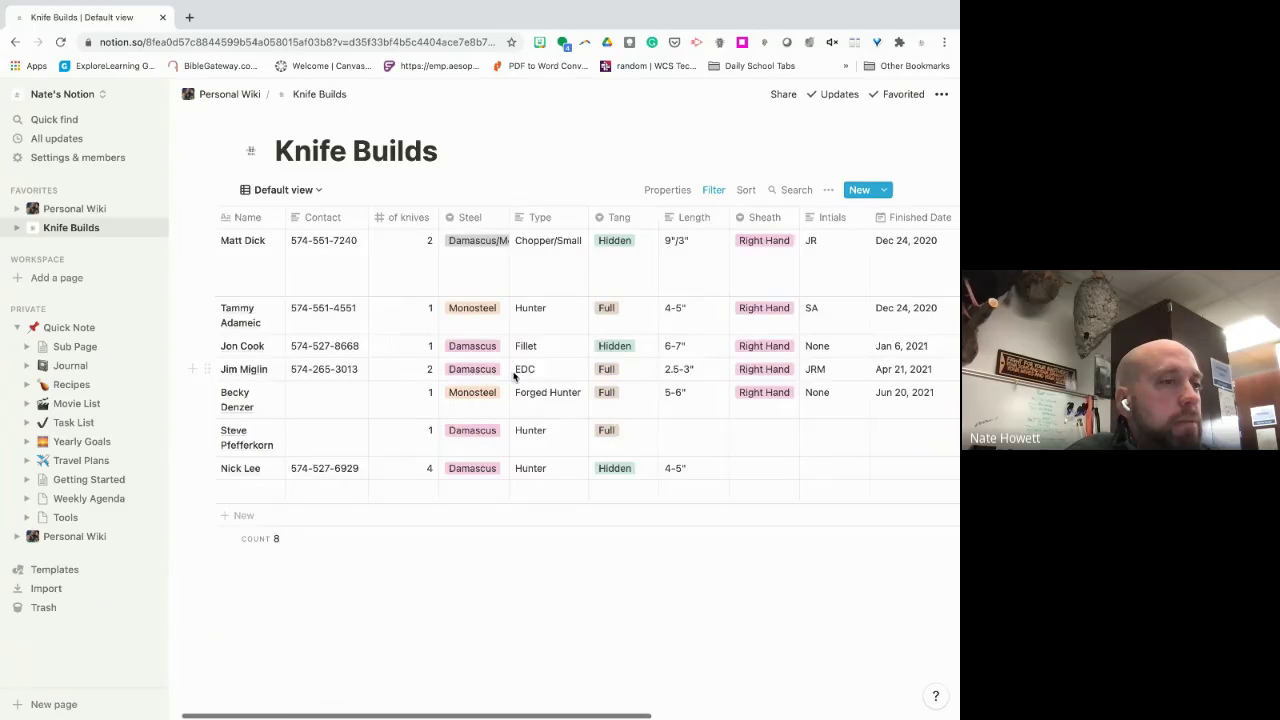
scroll(514, 375, right, 8)
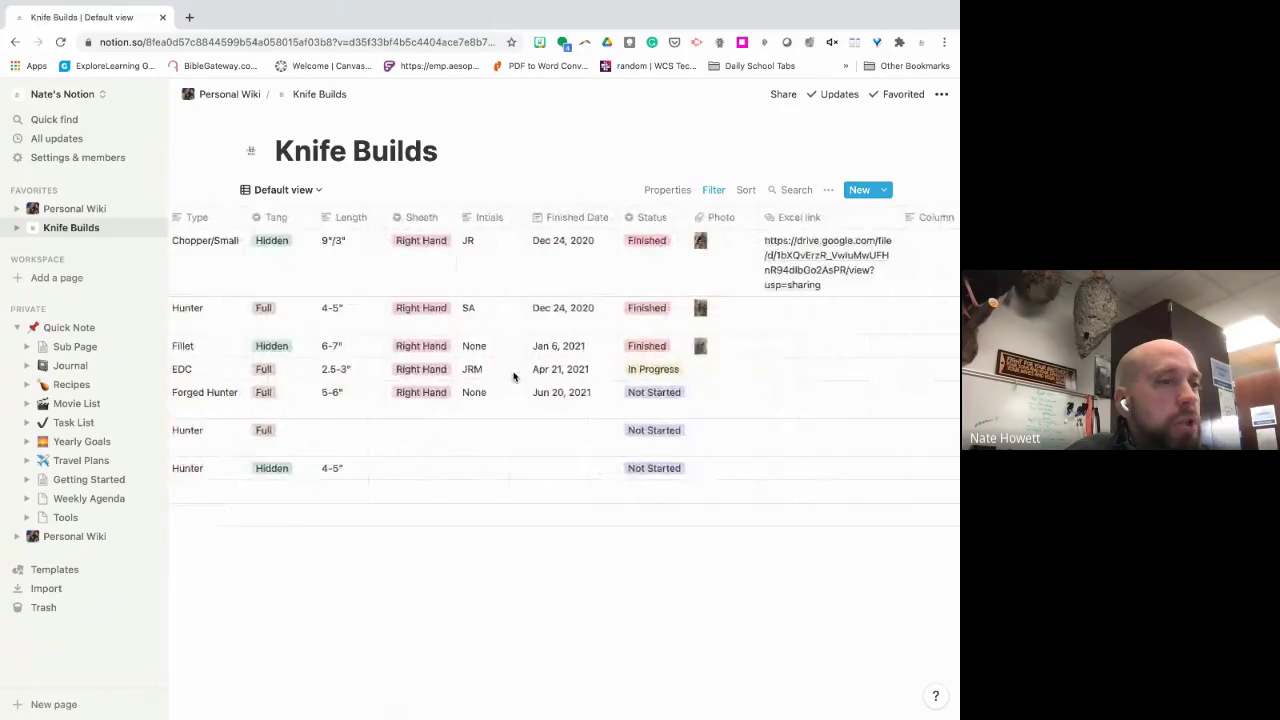
scroll(514, 375, right, 4)
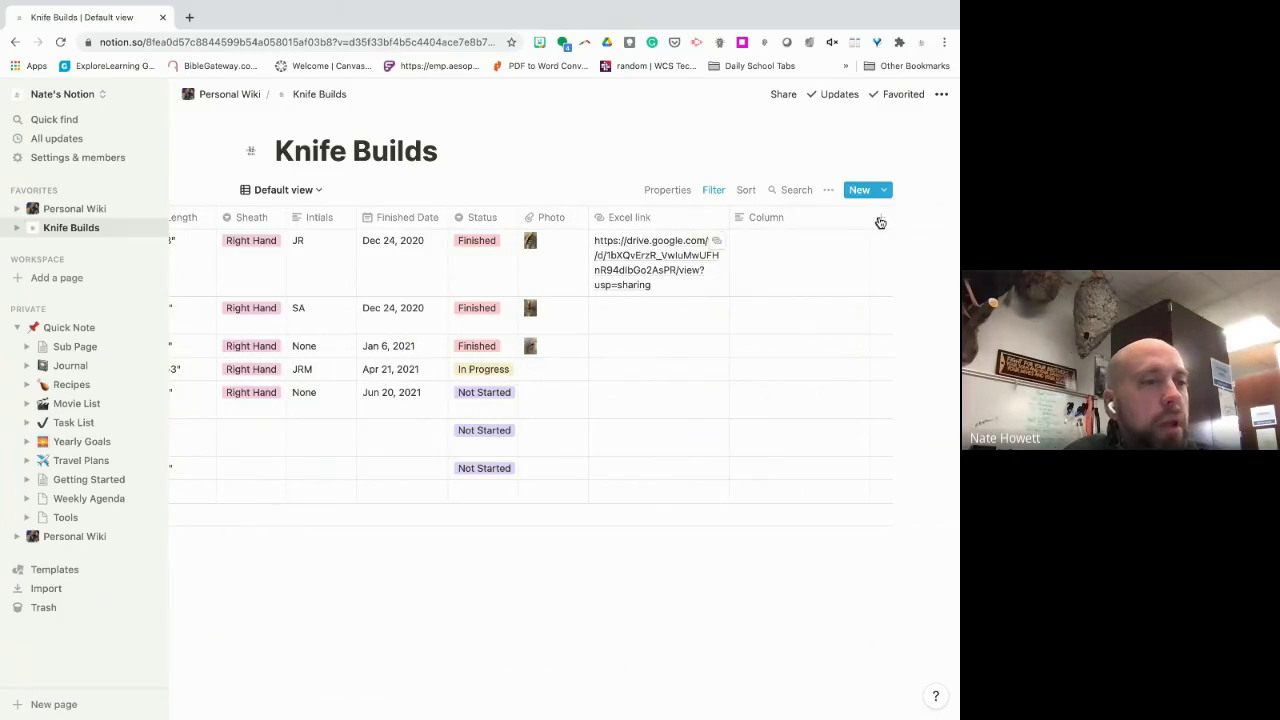
Step: View the available property types for the unnamed last column of Knife Builds, and close the list without changing it
click(739, 222)
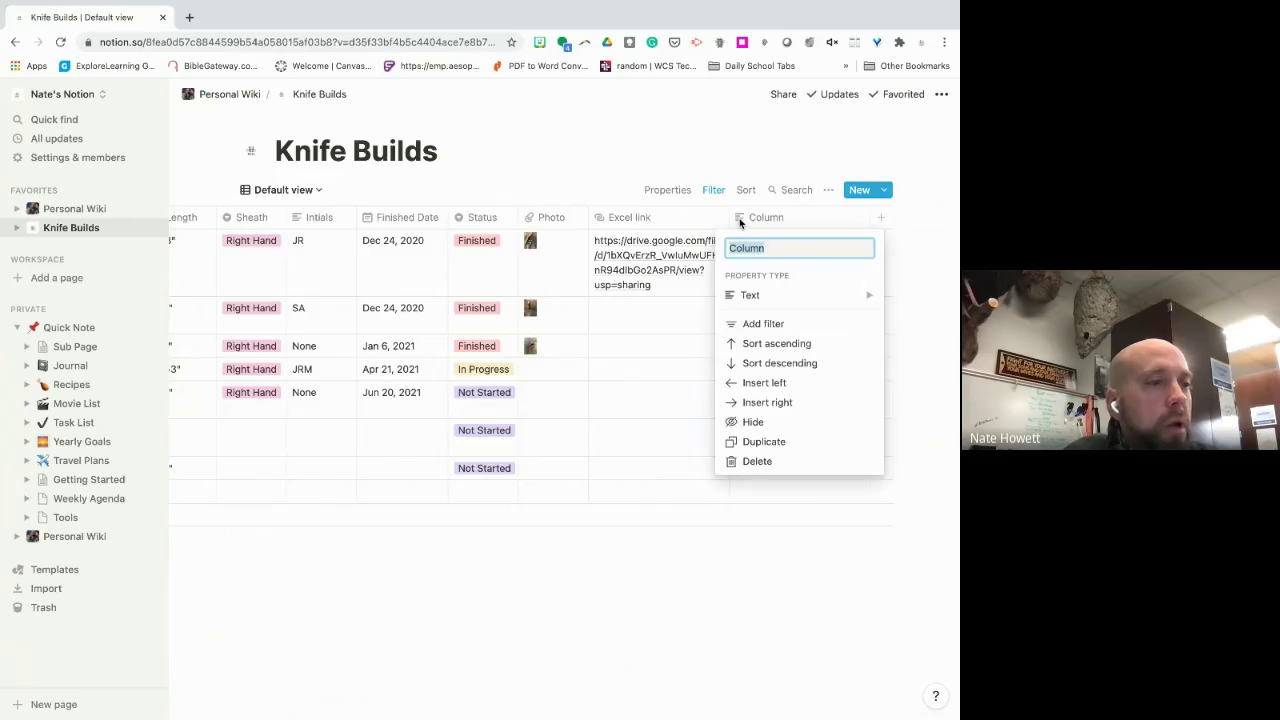
mouse_move(867, 300)
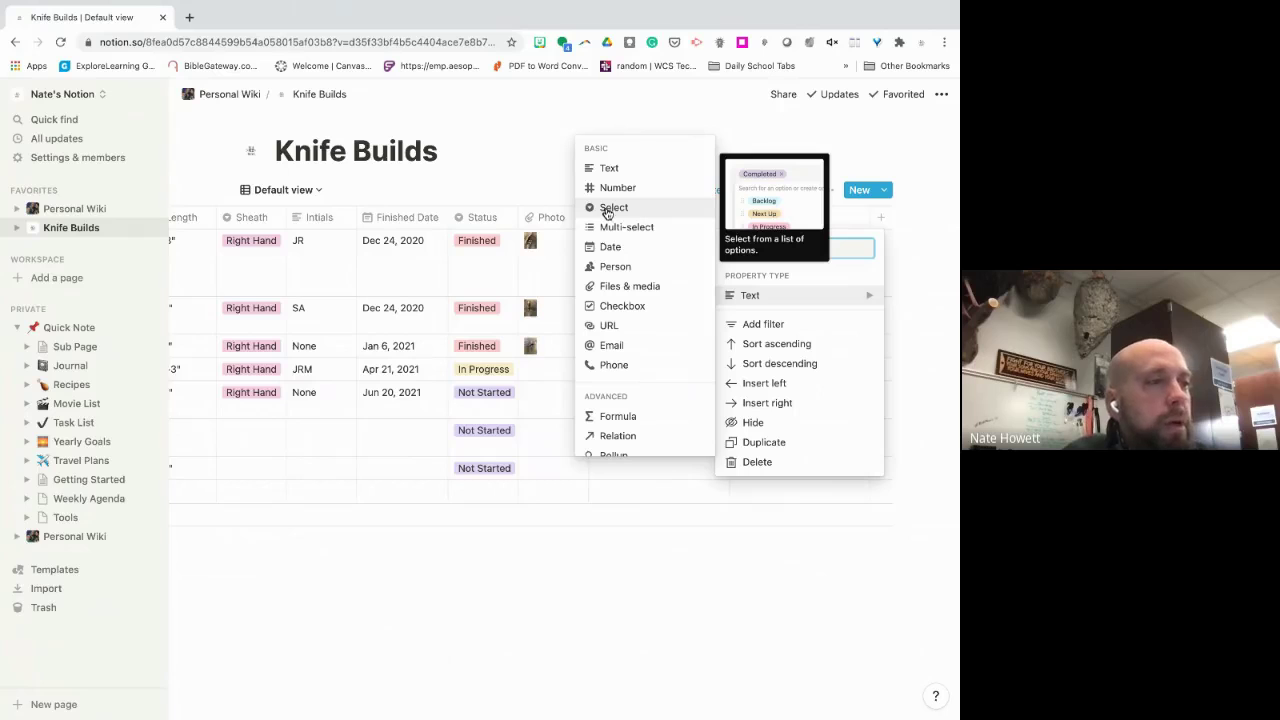
click(524, 116)
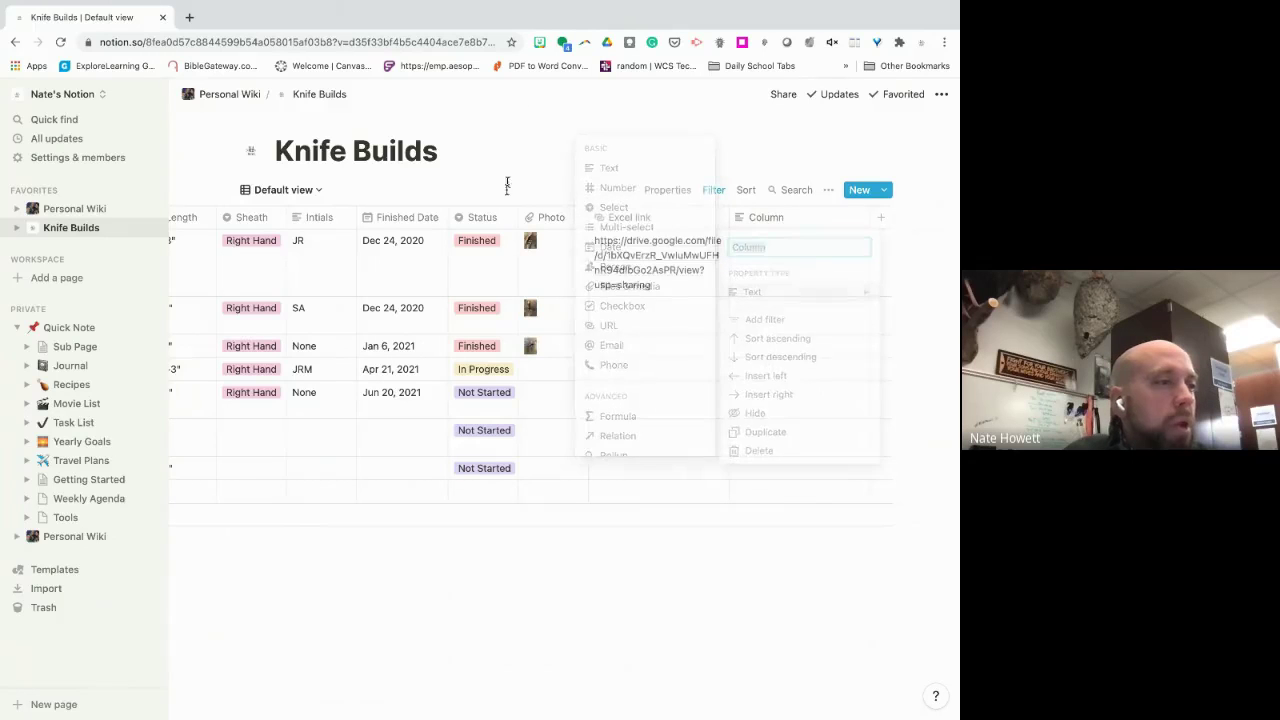
Step: Change the first build's Status to Not Started and In Progress, and set it back to Finished
click(488, 272)
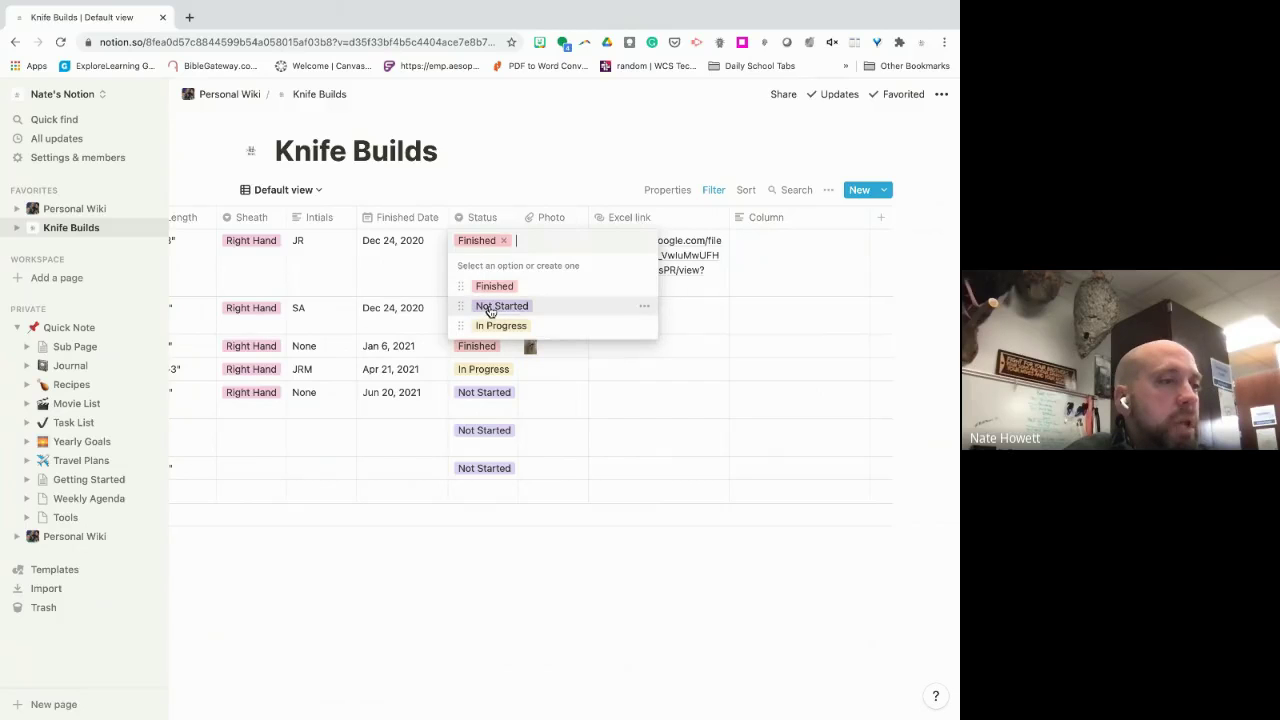
click(490, 308)
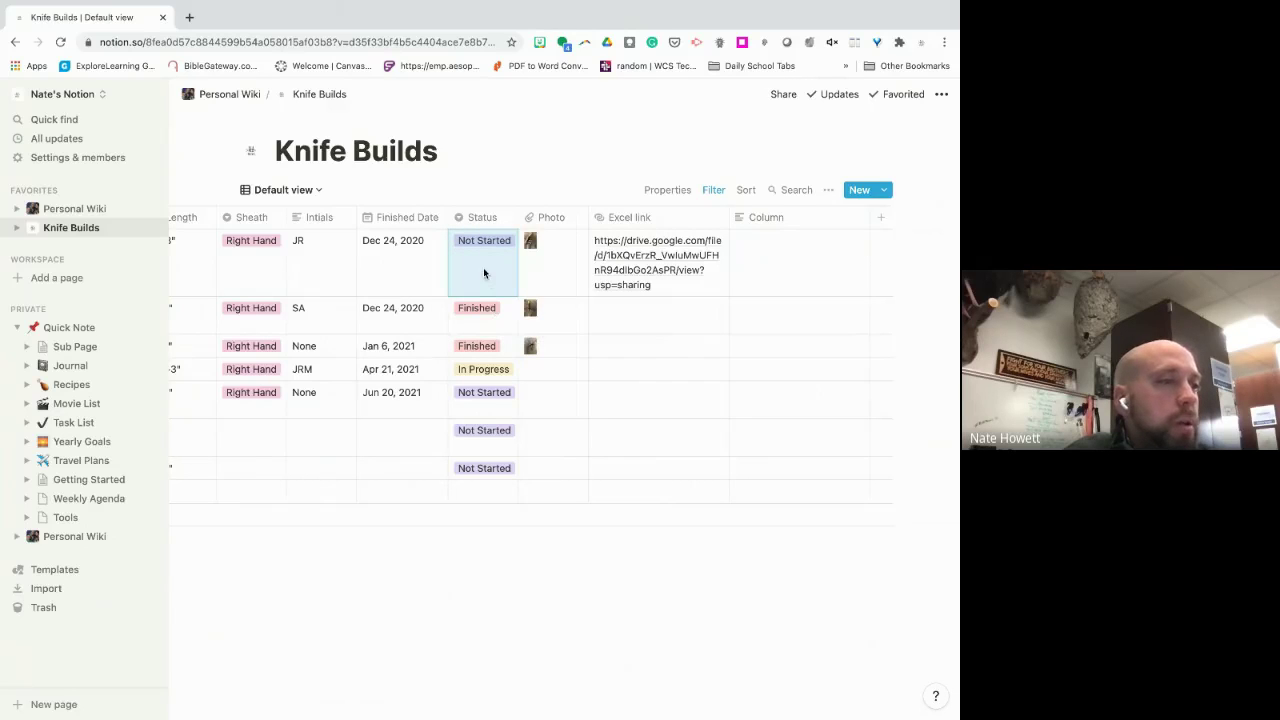
click(485, 272)
click(489, 326)
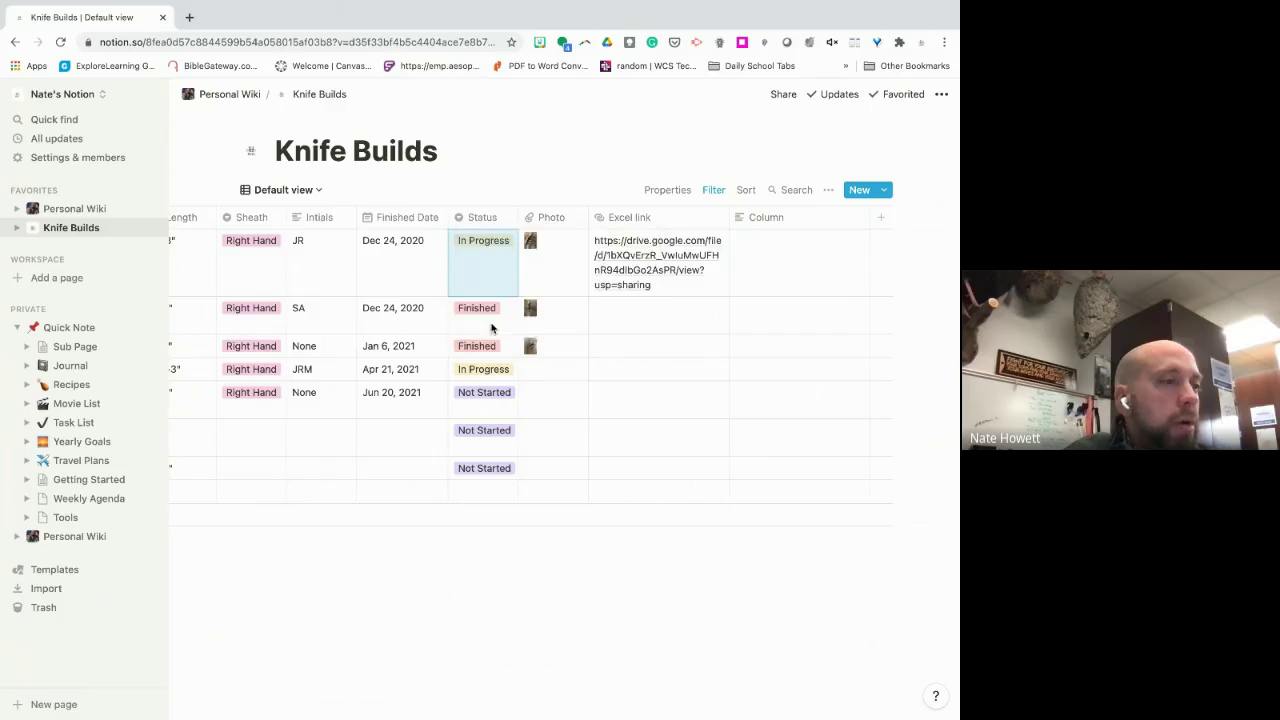
click(482, 275)
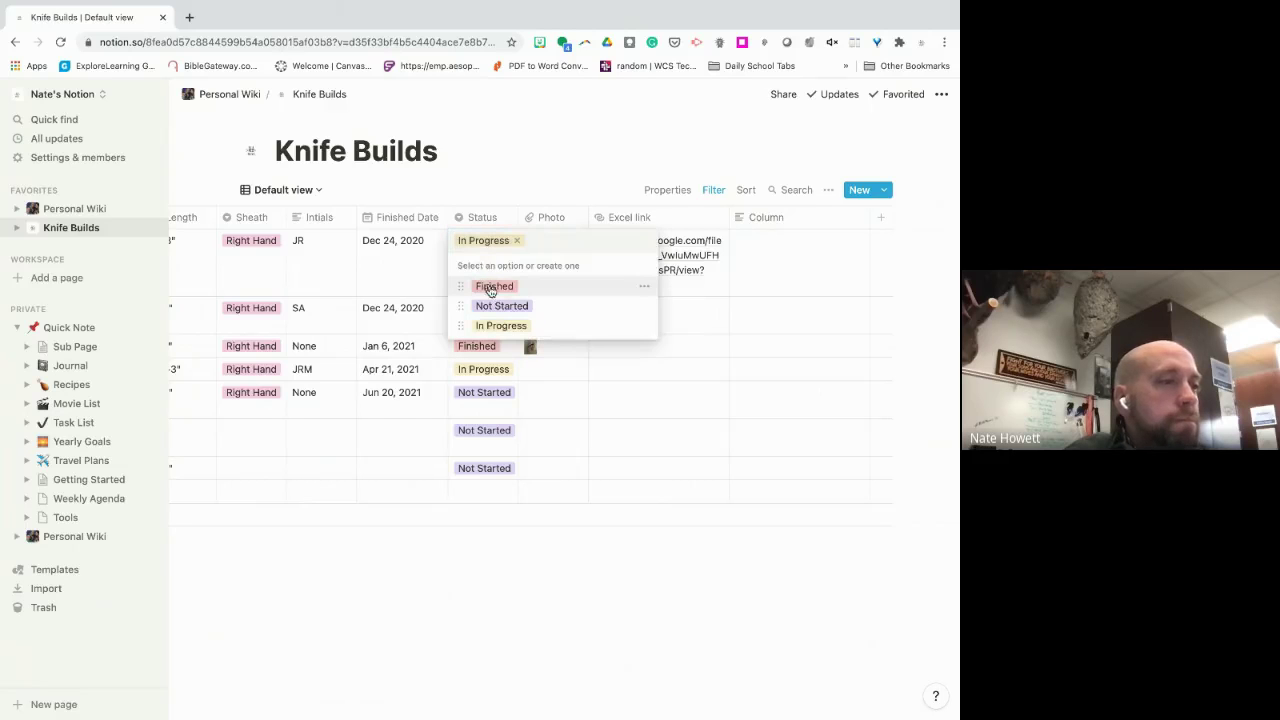
click(490, 289)
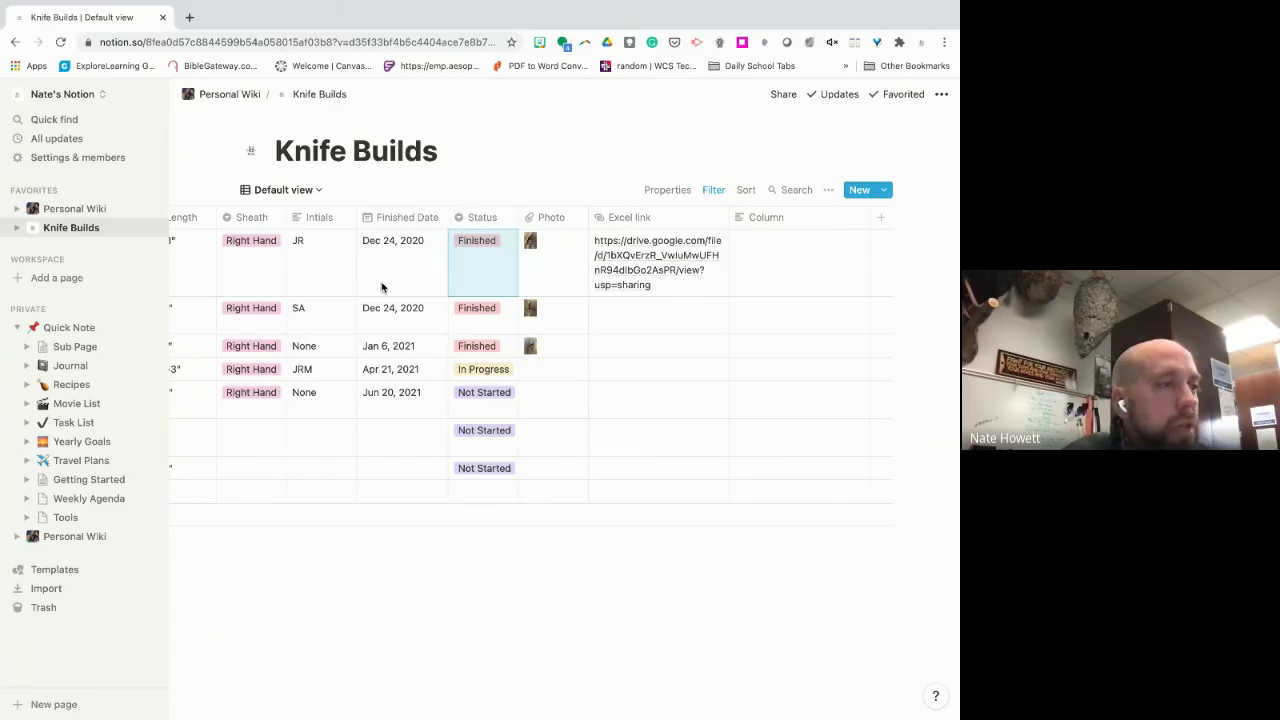
Step: Switch Knife Builds to Board view and review the cards grouped by status
scroll(381, 288, left, 6)
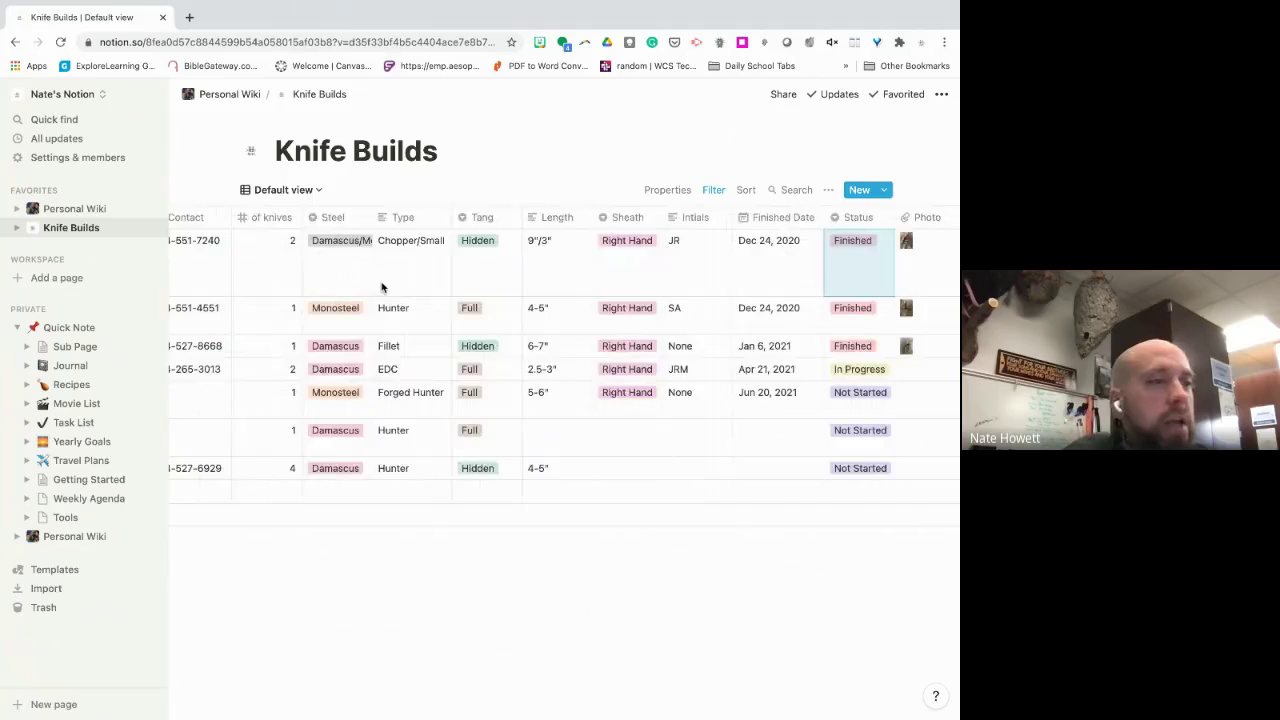
scroll(381, 288, left, 2)
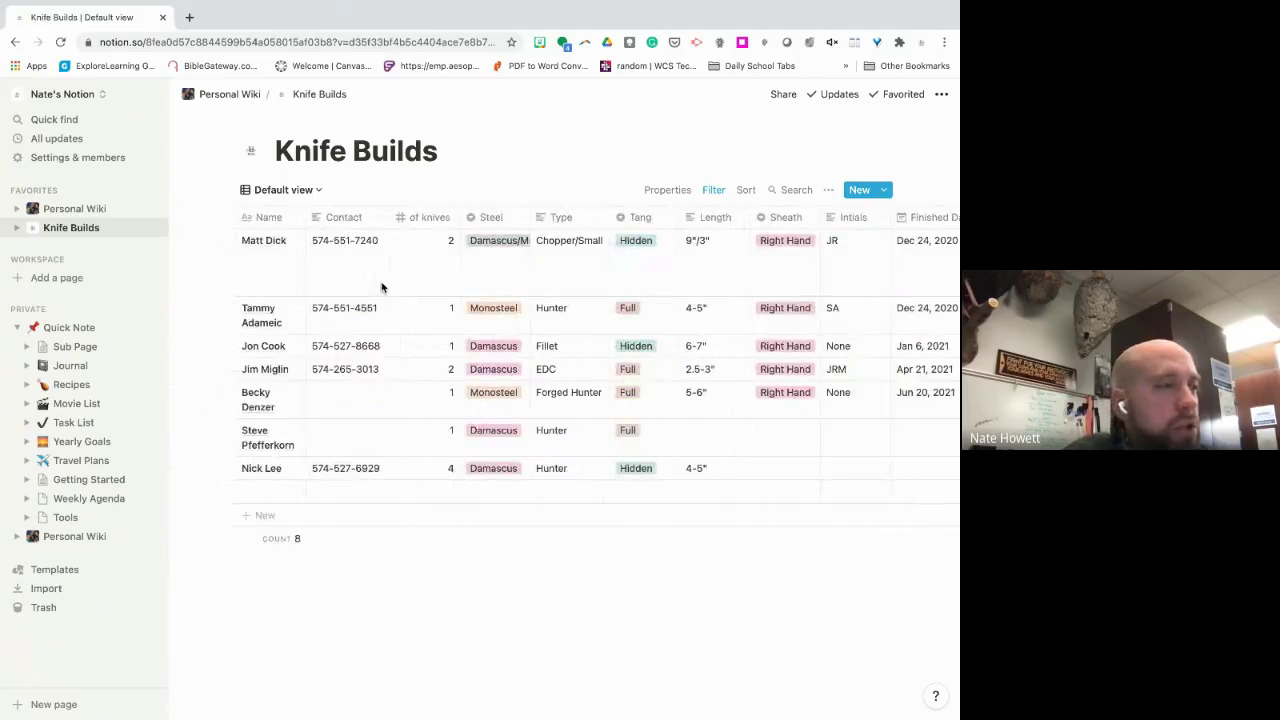
click(318, 191)
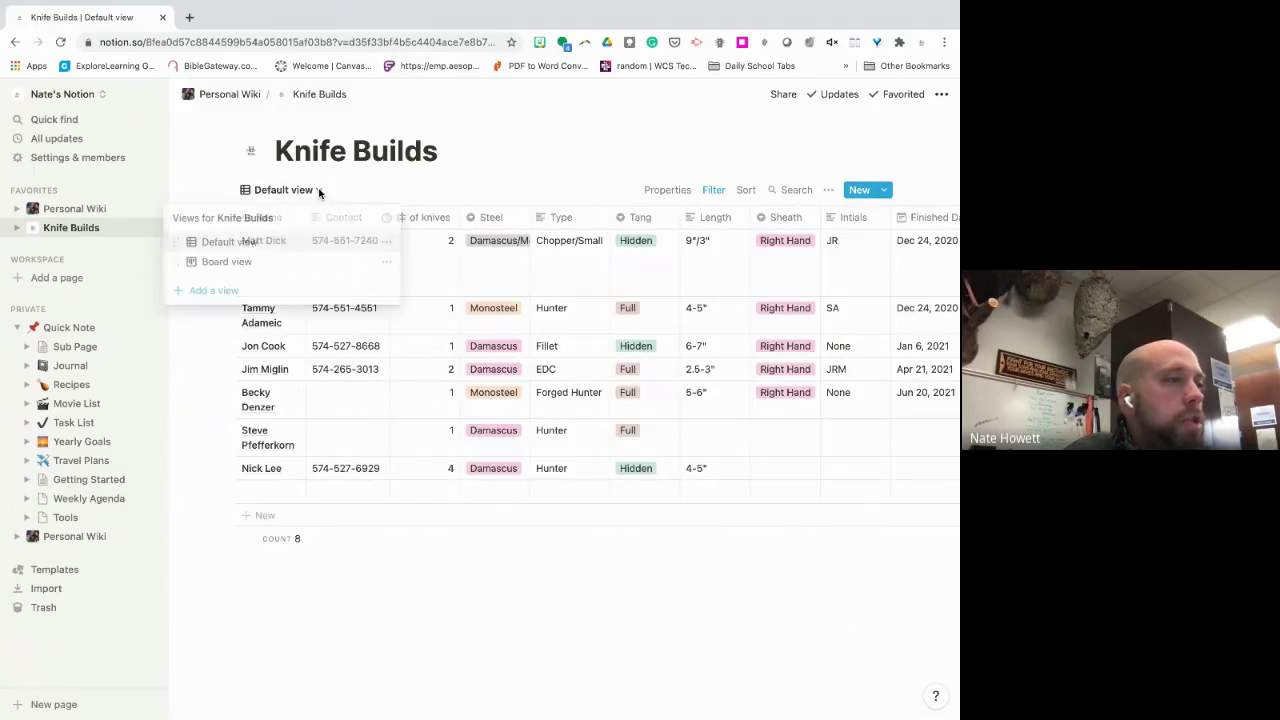
click(238, 263)
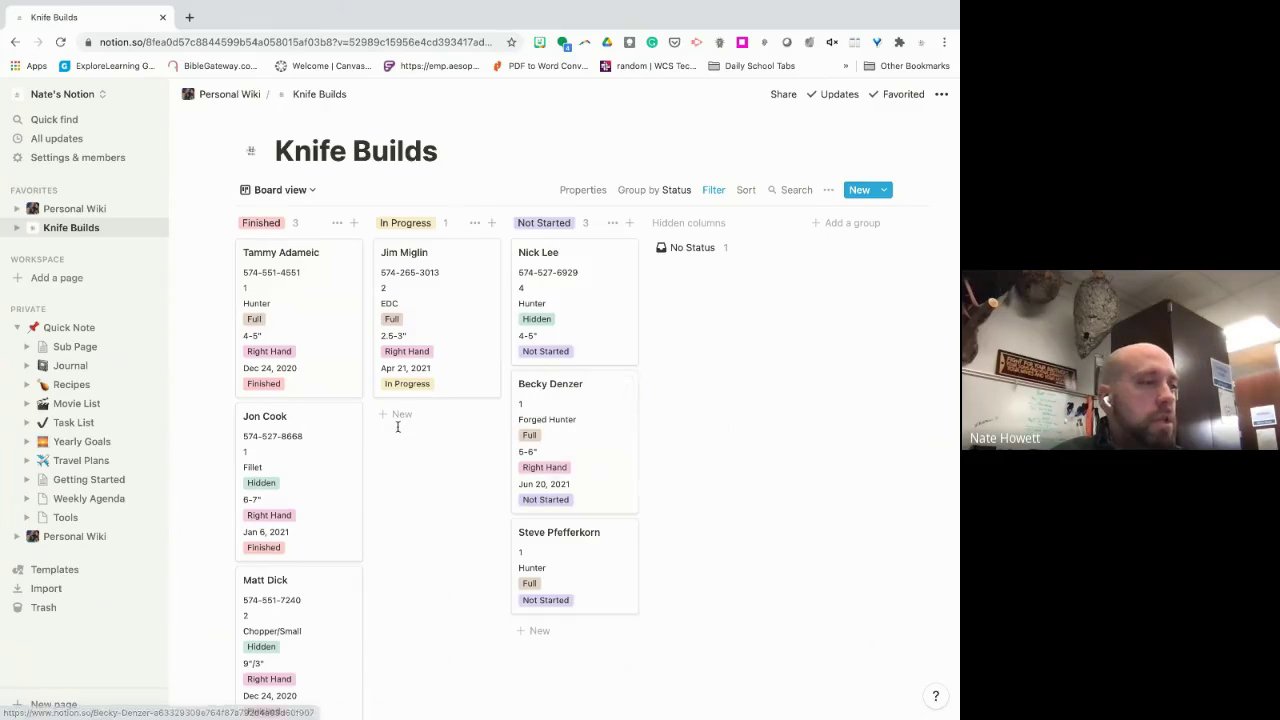
scroll(397, 427, down, 3)
scroll(397, 425, up, 3)
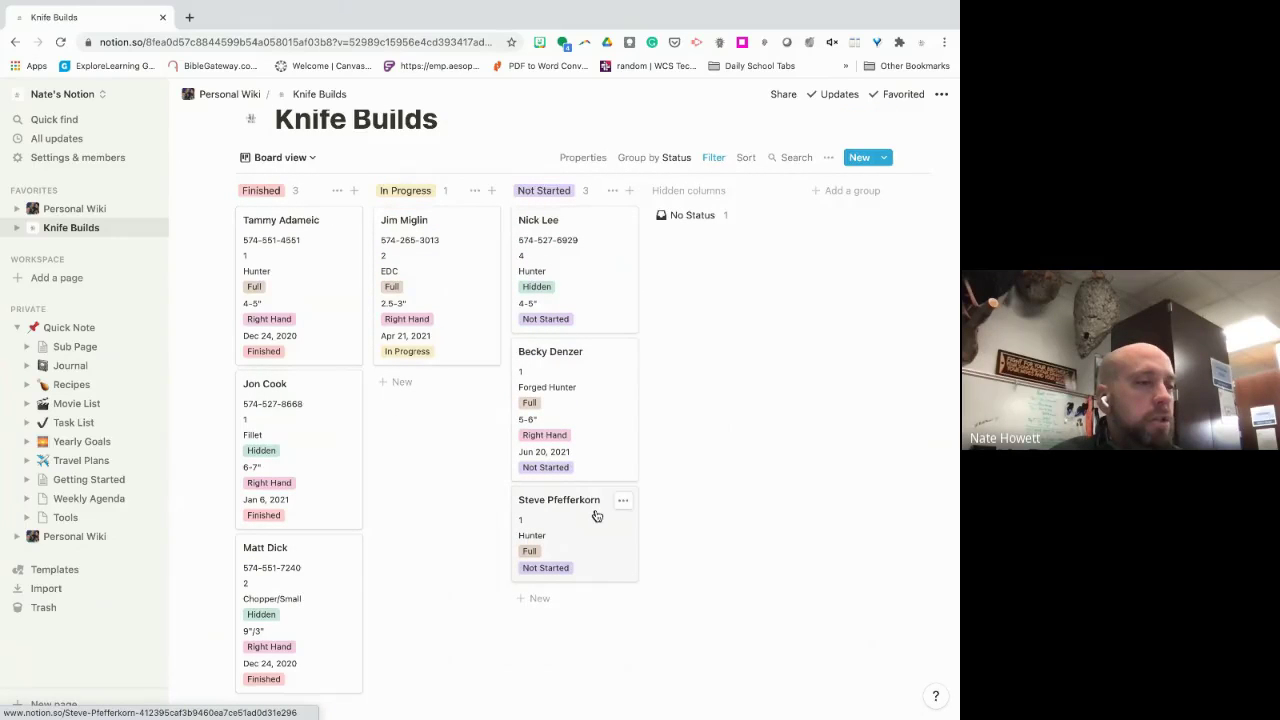
Step: Move the last Not Started card to In Progress and back to Not Started
scroll(596, 516, up, 1)
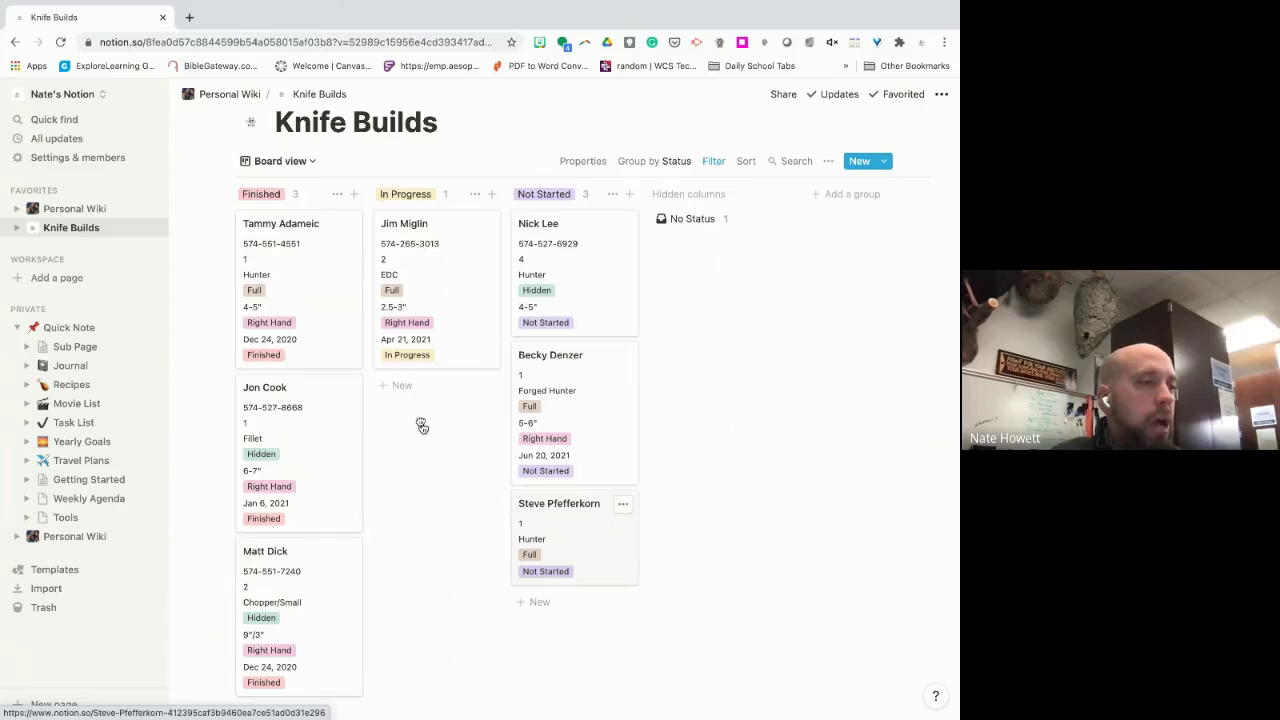
mouse_move(421, 426)
mouse_down()
mouse_move(414, 411)
mouse_move(440, 420)
mouse_up()
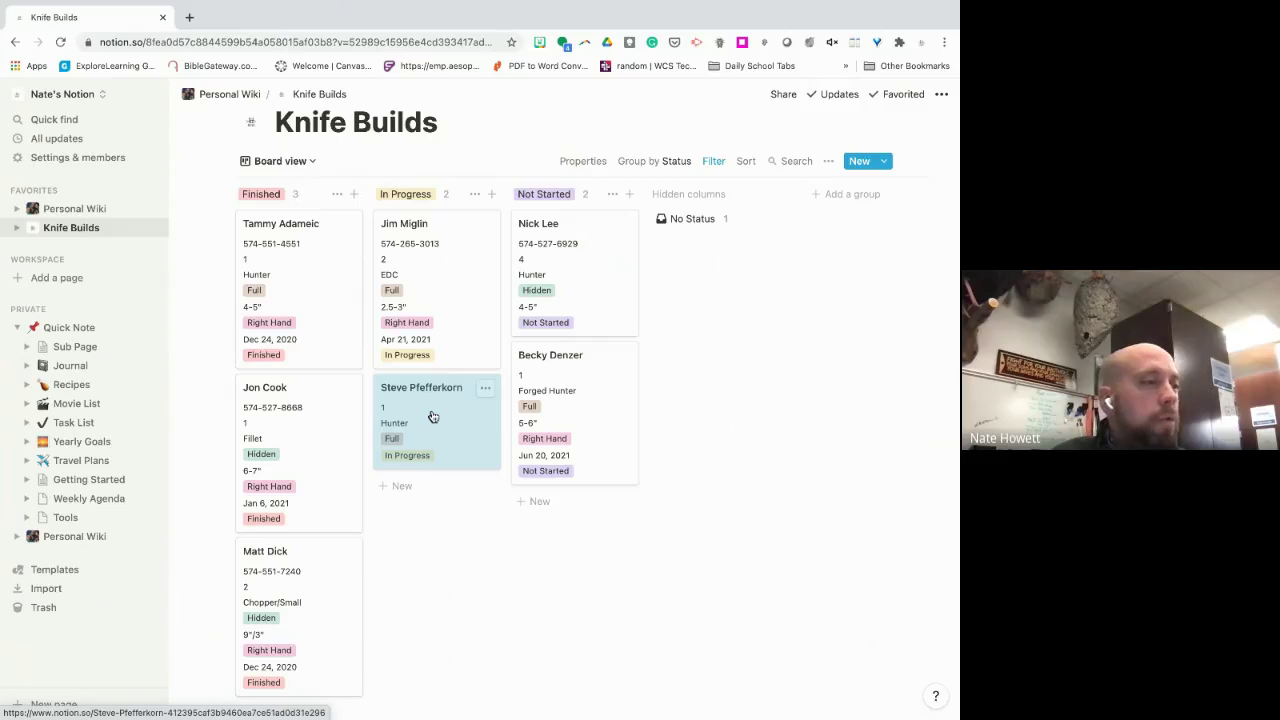
drag(443, 452, 579, 537)
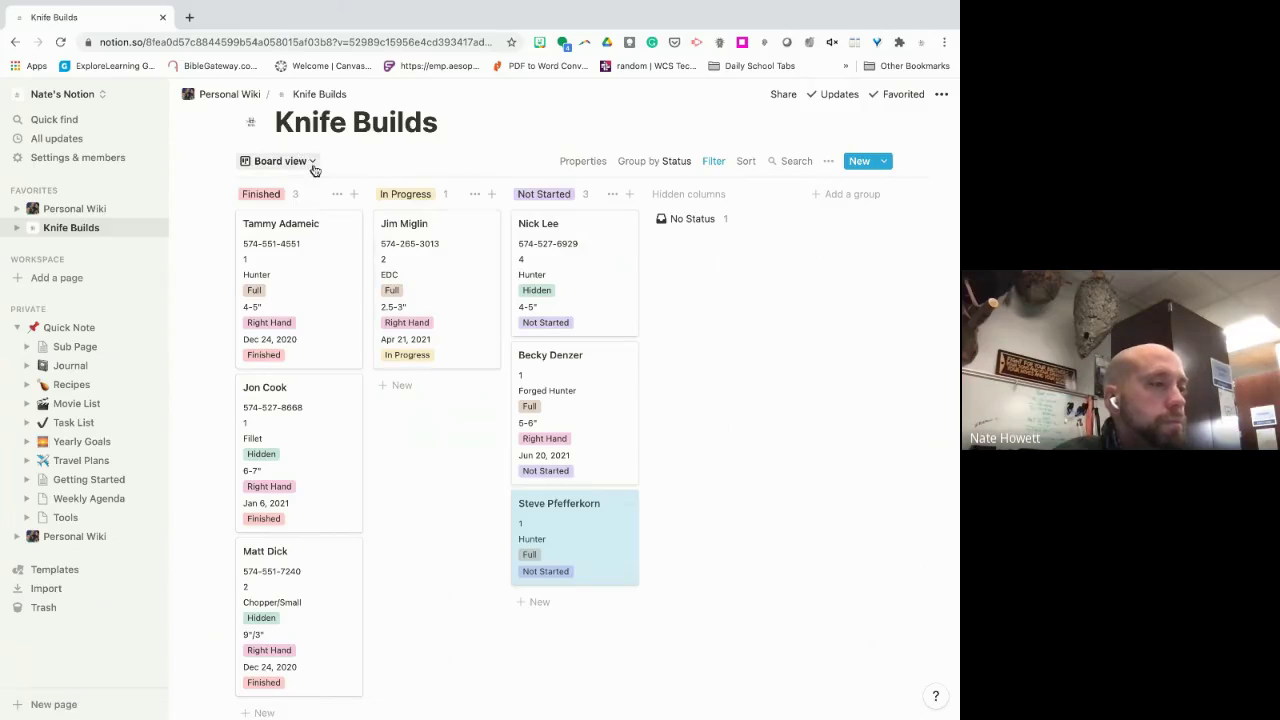
Step: Open the Focus page under Notes from Personal Wiki, view its template and database options, and return to Personal Wiki
click(229, 95)
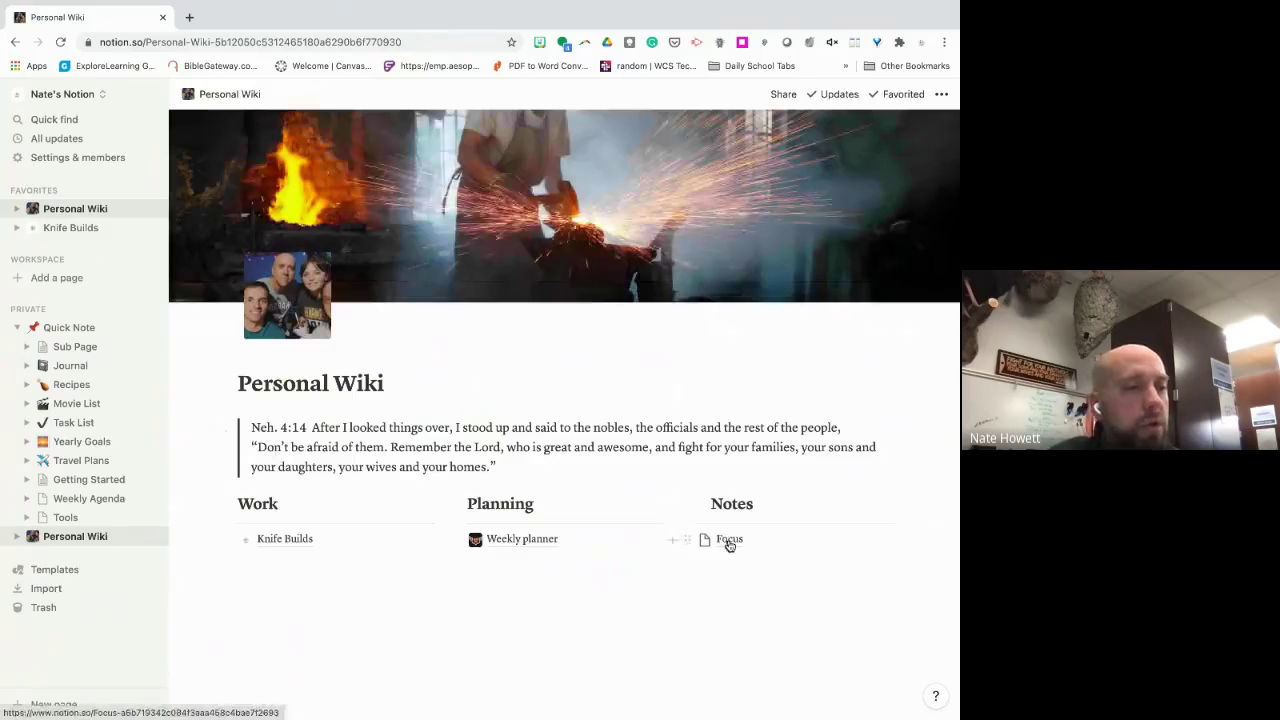
click(729, 541)
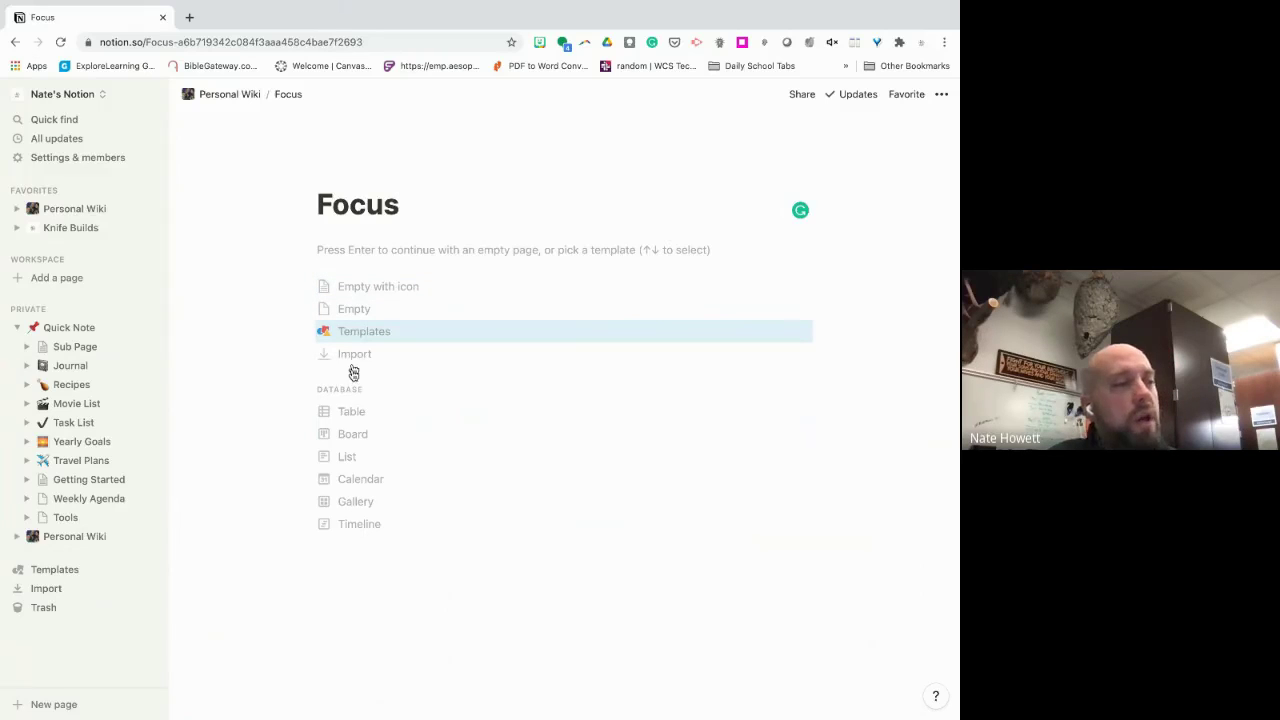
click(236, 94)
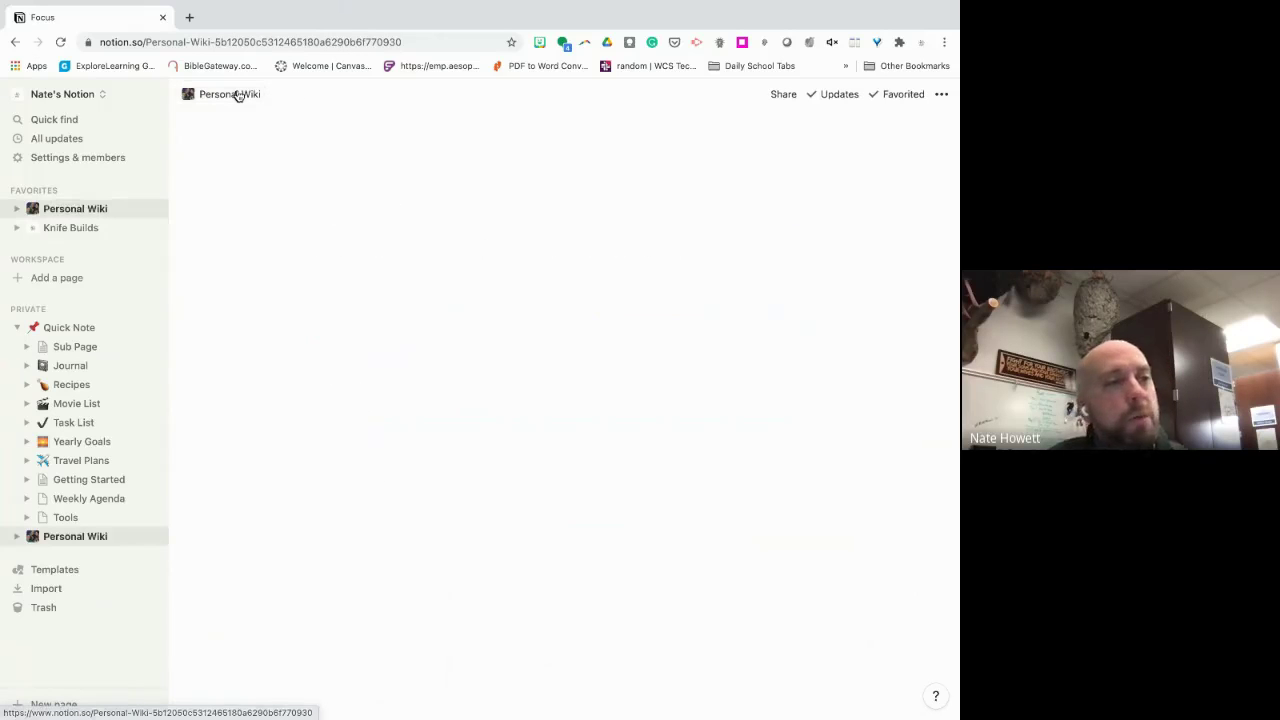